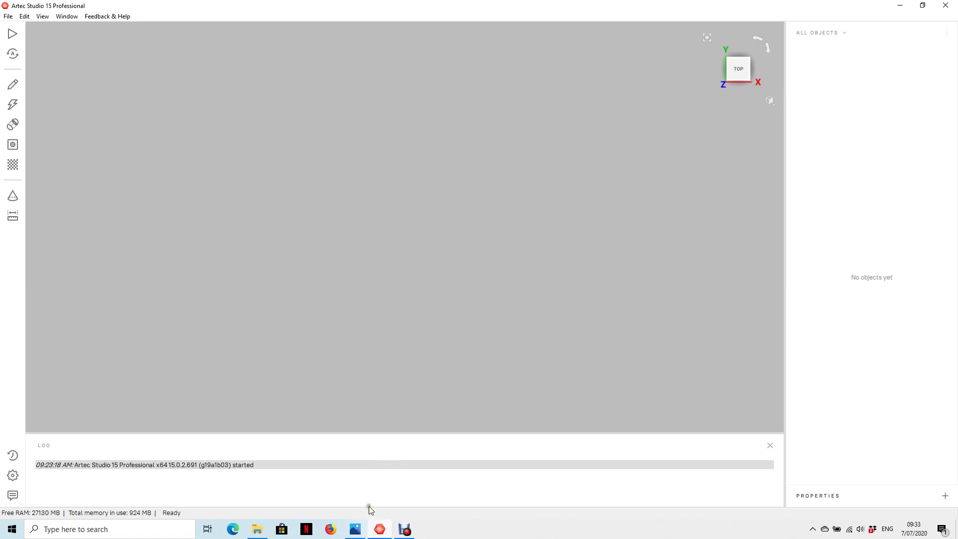
After checking the reference photo, import the Leo project package Project 3.pkg from Downloads.
left_click(361, 529)
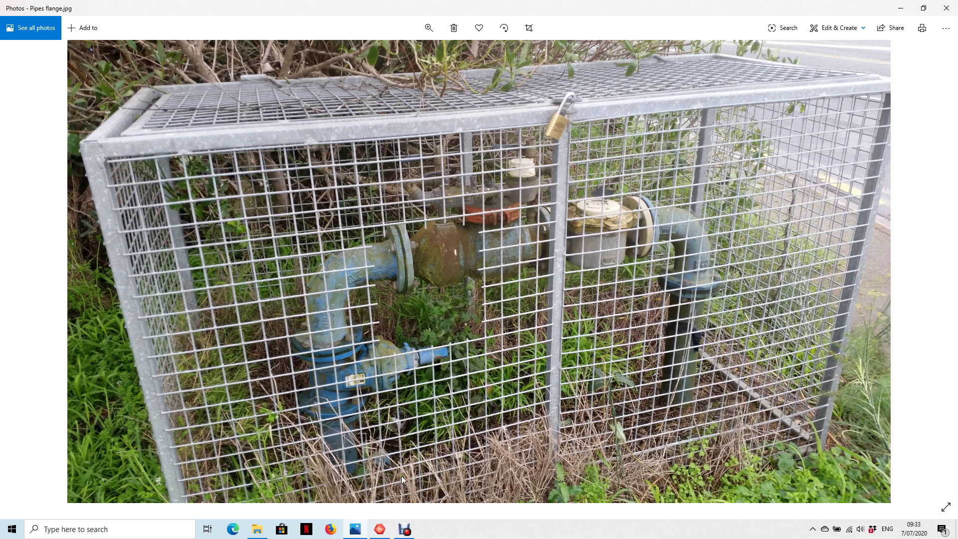
left_click(380, 530)
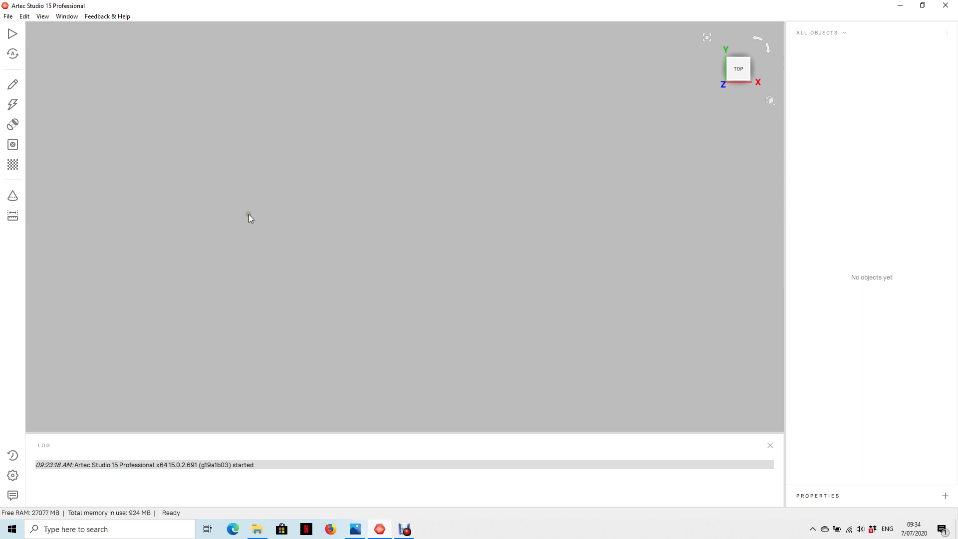
left_click(8, 17)
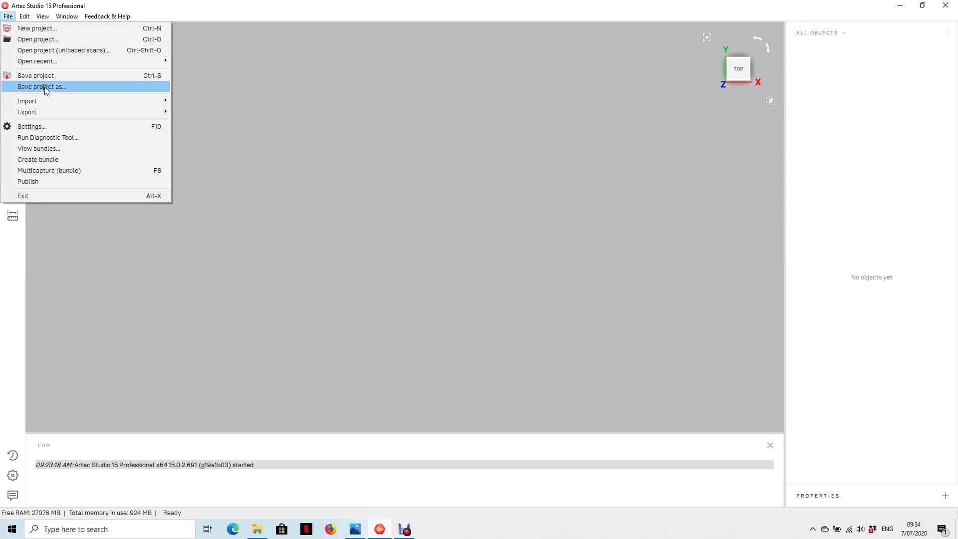
mouse_move(53, 101)
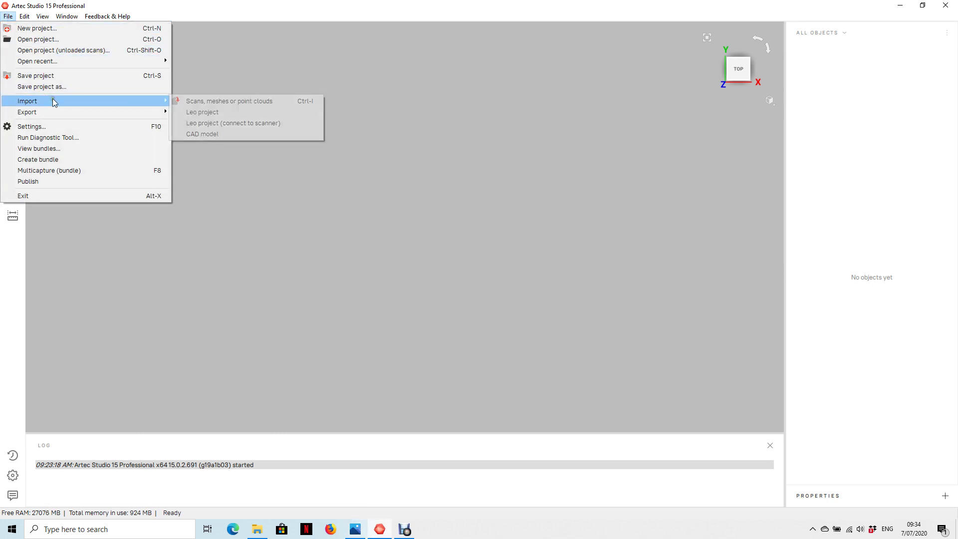
left_click(220, 112)
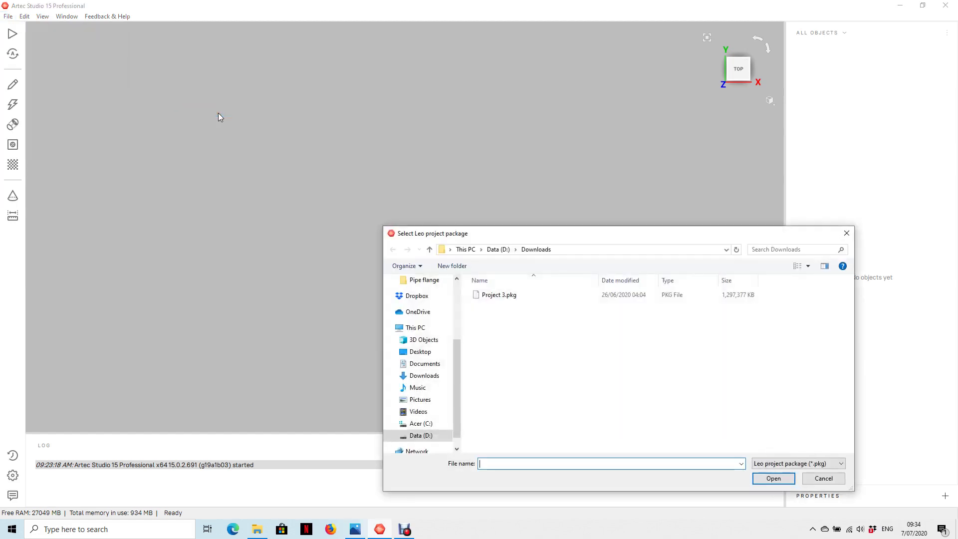
left_click(497, 296)
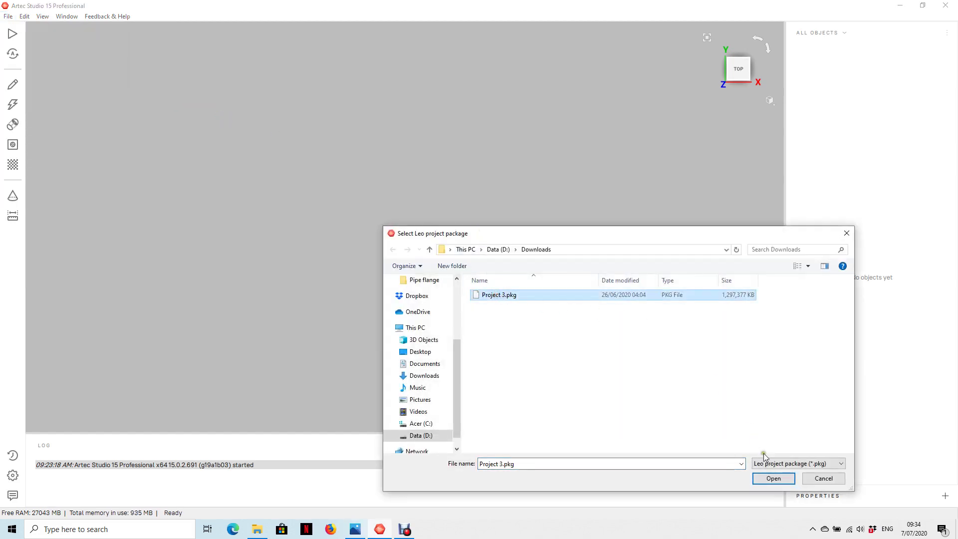
left_click(771, 479)
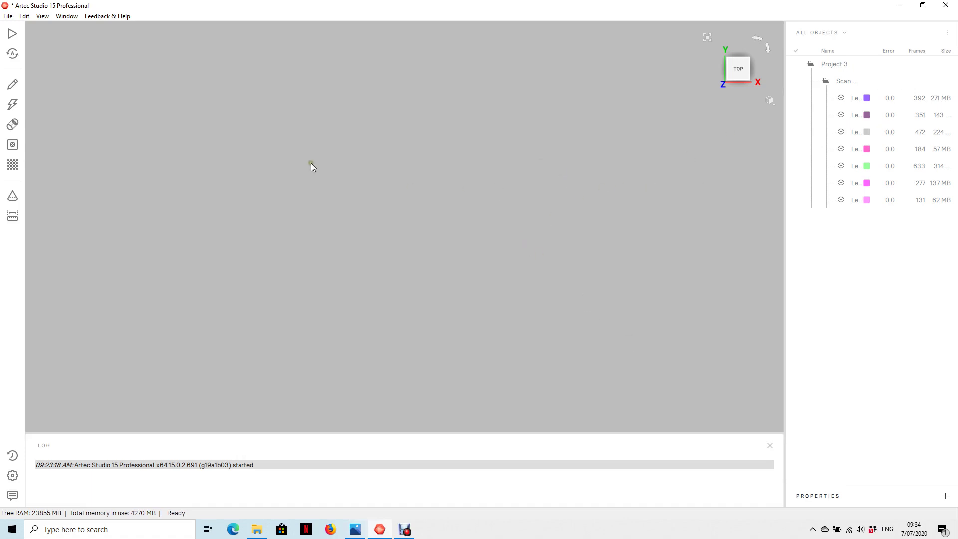
Start Autopilot, select all seven scans and orbit to inspect the pipe.
left_click(13, 55)
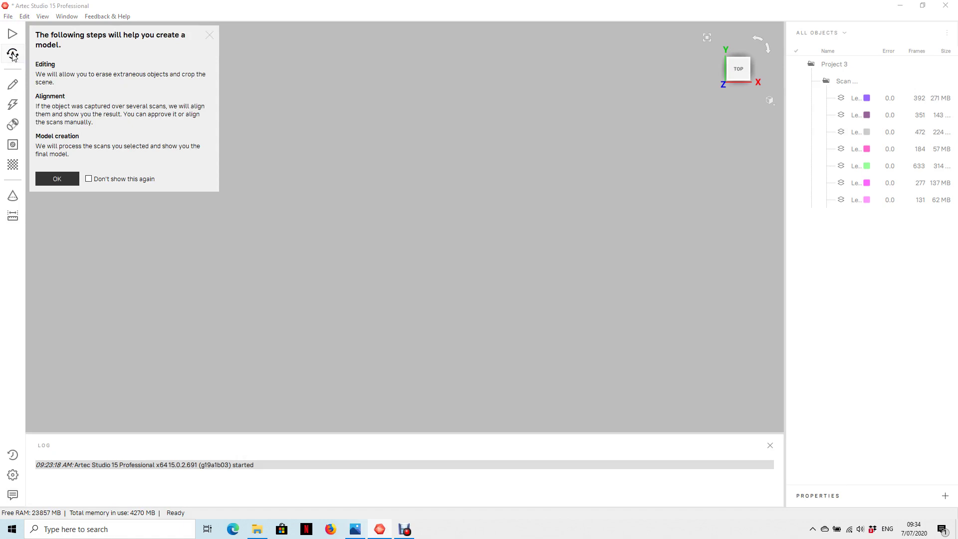
left_click(57, 182)
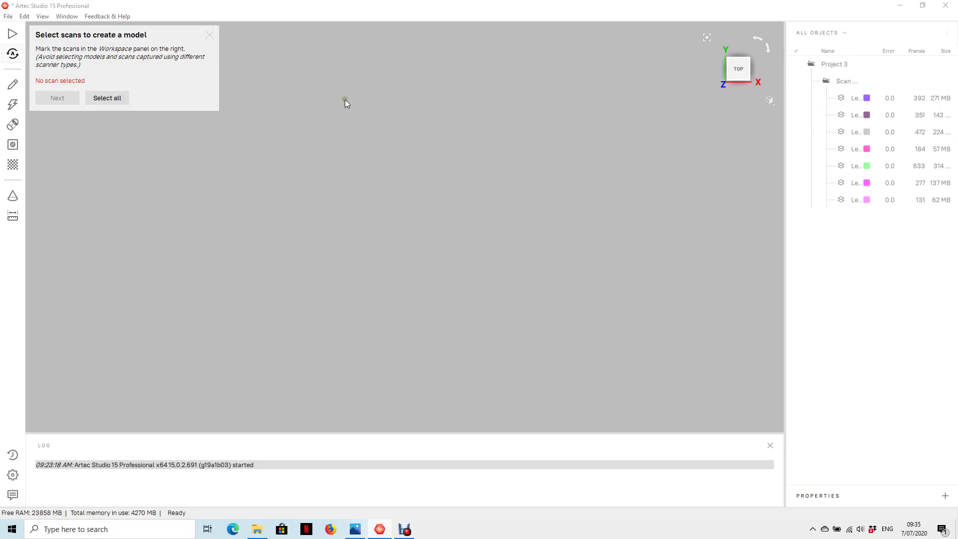
left_click(122, 98)
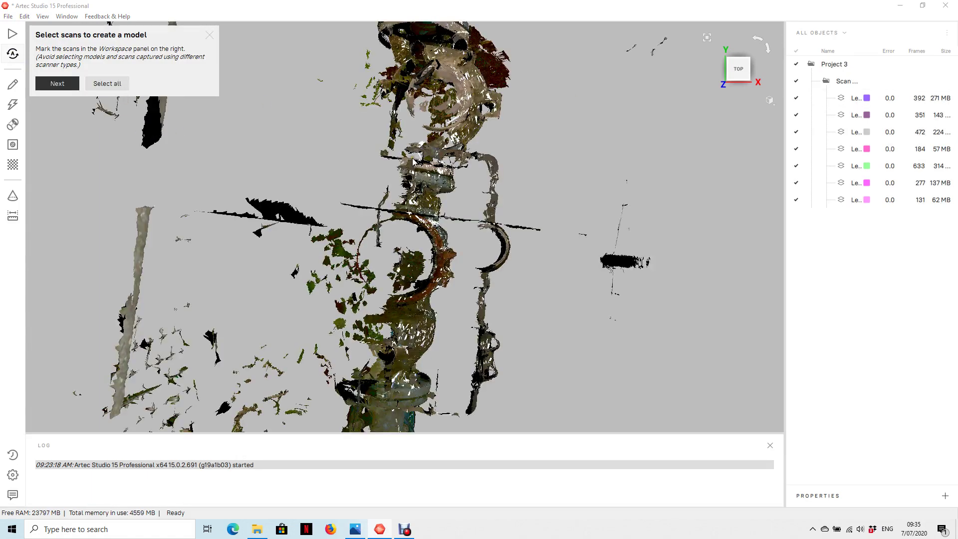
left_click_drag(412, 293, 357, 187)
left_click_drag(454, 328, 420, 324)
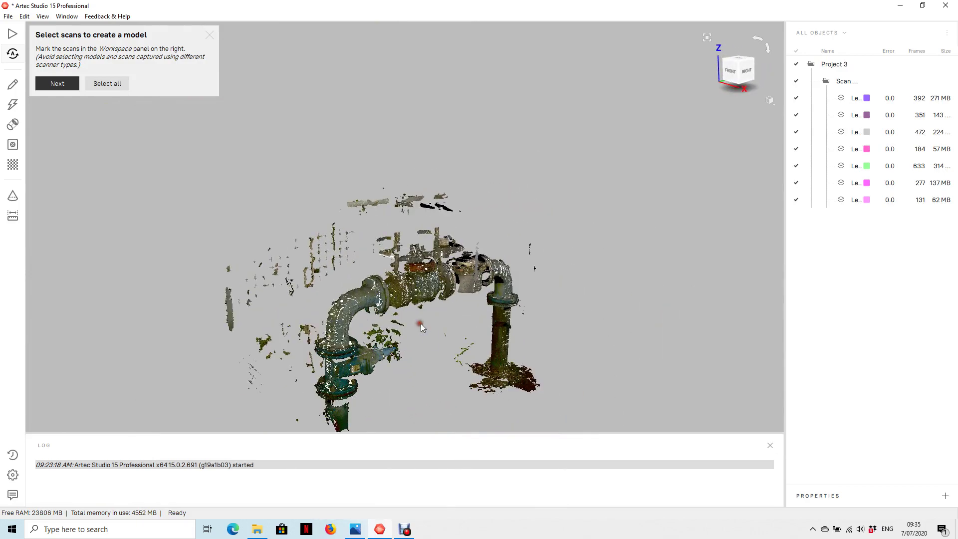
scroll(420, 324, "up", 2)
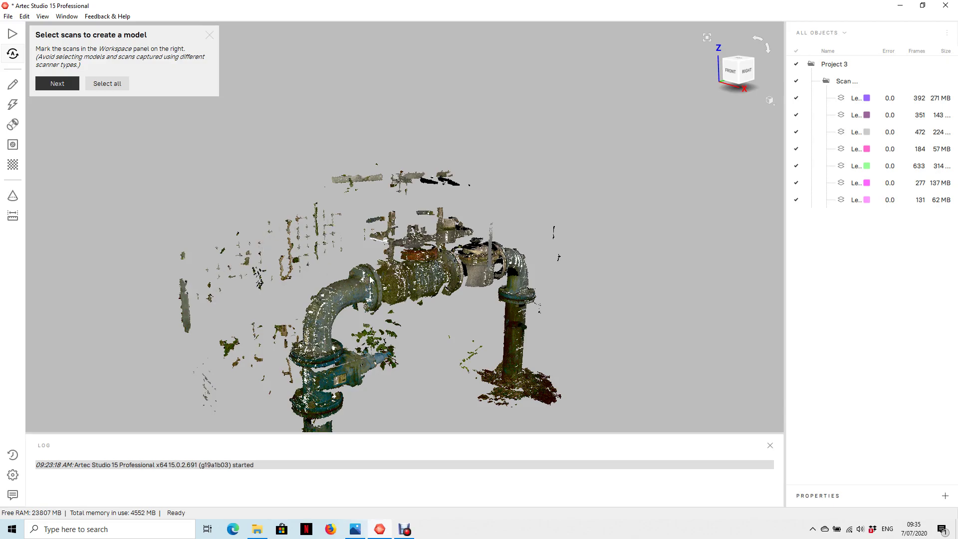
left_click_drag(372, 282, 242, 205)
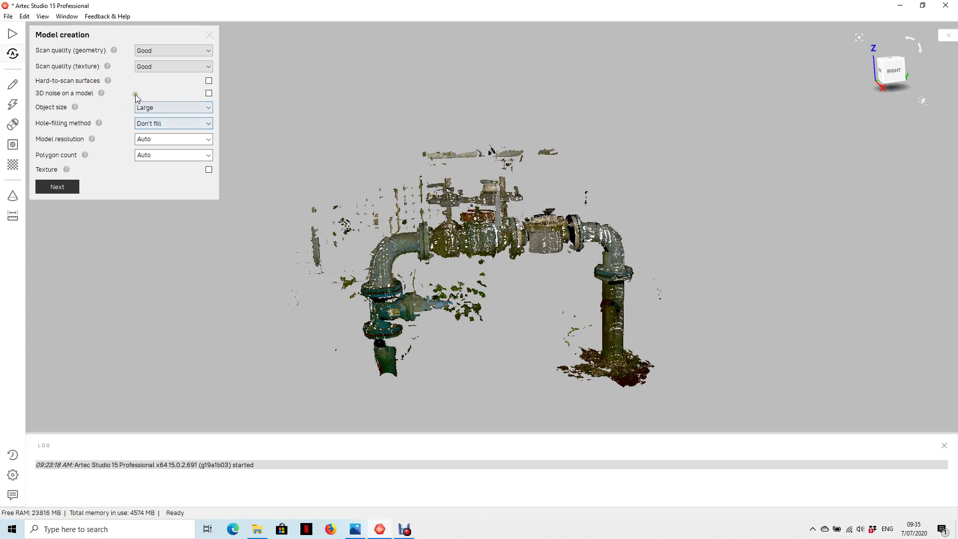
Advance to the editing step and erase stray fragments along the top of the scan.
left_click(58, 187)
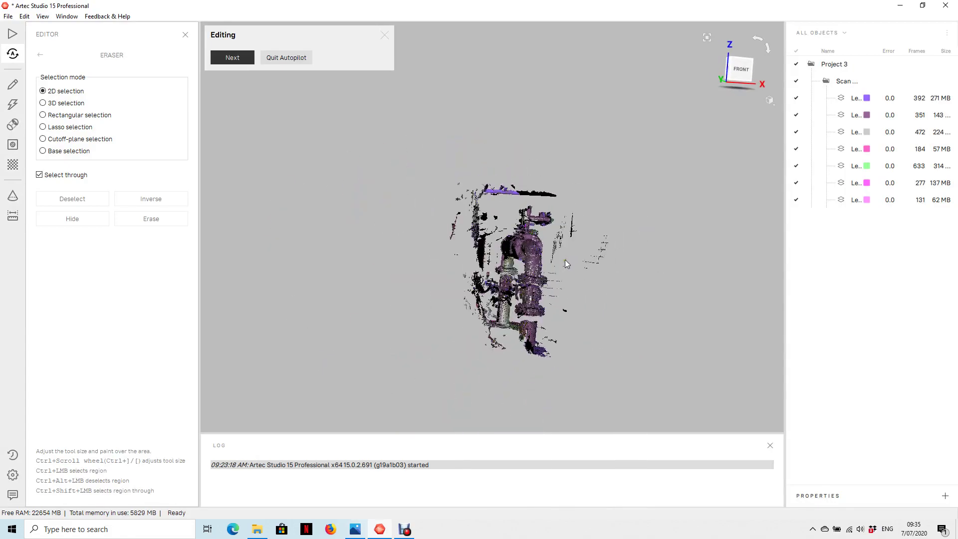
scroll(491, 339, "up", 3)
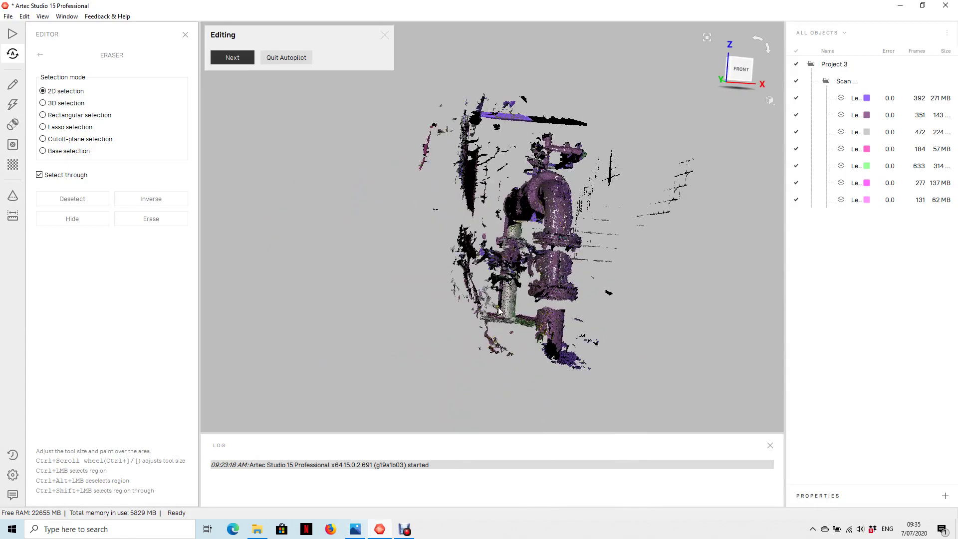
left_click_drag(496, 310, 475, 314)
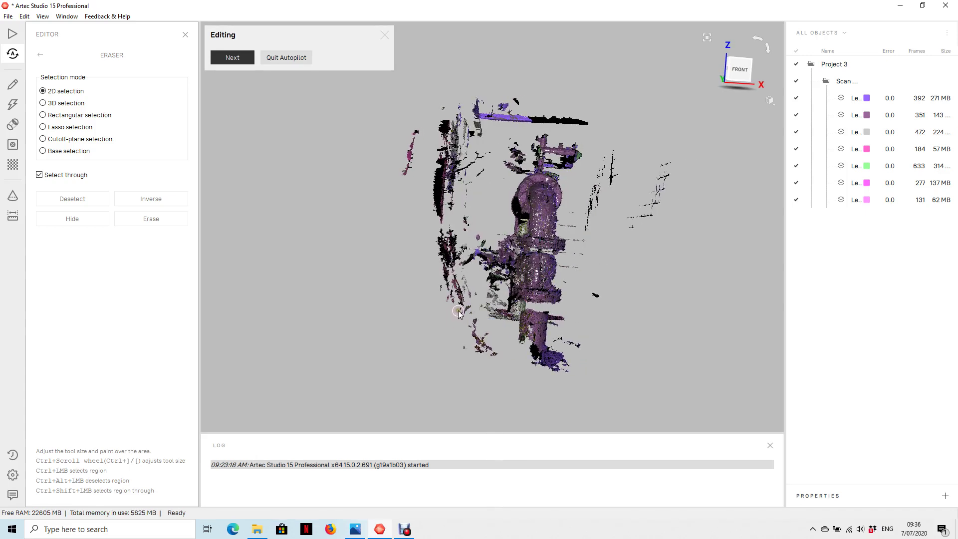
scroll(457, 304, "up", 5, "ctrl")
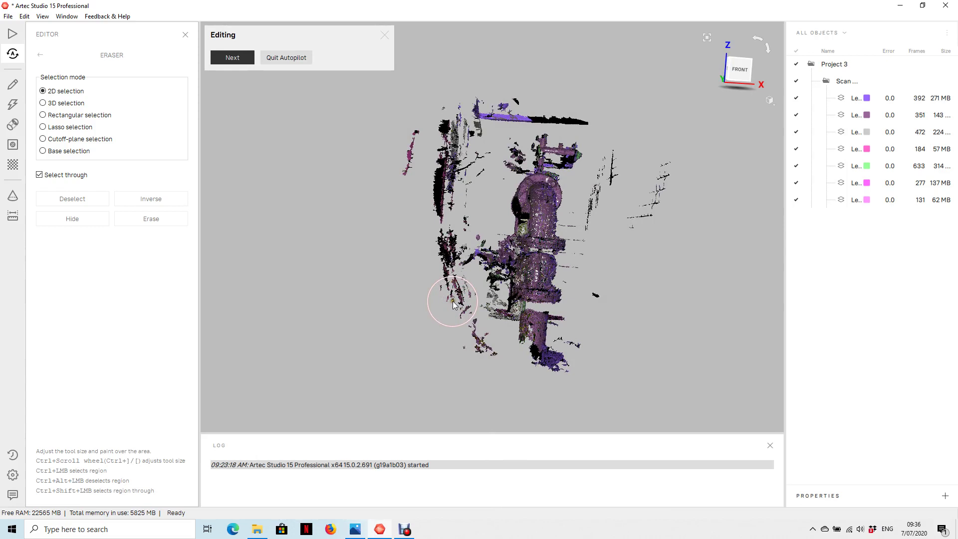
mouse_move(473, 356)
left_mouse_down("ctrl")
mouse_move(458, 327)
mouse_move(449, 244)
mouse_move(466, 130)
mouse_move(456, 116)
mouse_move(423, 132)
mouse_move(421, 235)
left_mouse_up("ctrl")
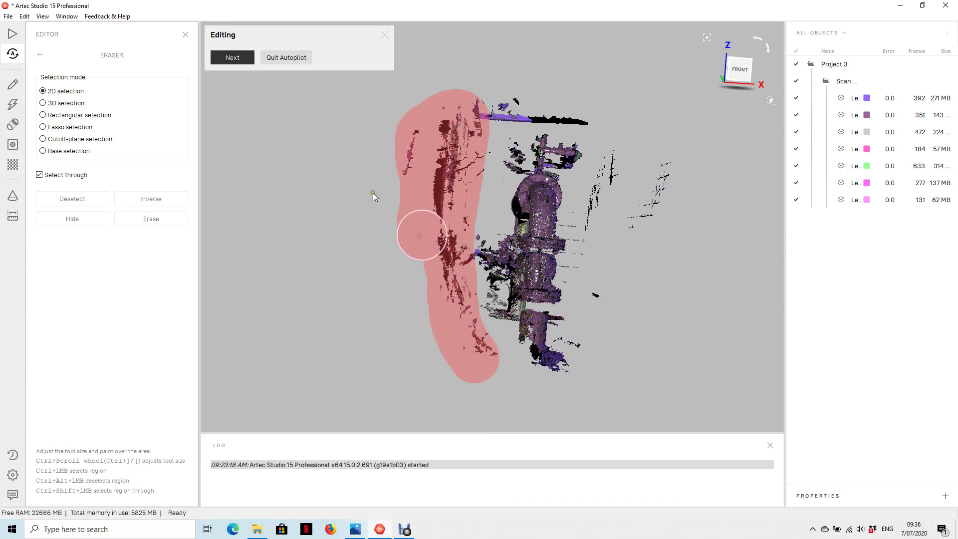
left_click(44, 129)
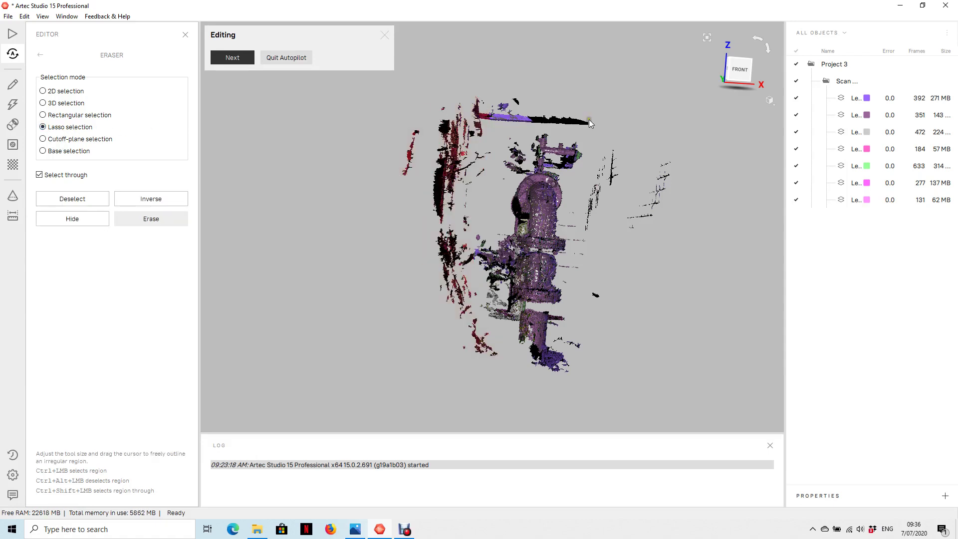
mouse_move(613, 134)
left_mouse_down("ctrl")
mouse_move(464, 124)
mouse_move(548, 67)
mouse_move(695, 164)
mouse_move(684, 302)
mouse_move(659, 333)
mouse_move(634, 328)
mouse_move(585, 253)
mouse_move(609, 150)
mouse_move(613, 196)
left_mouse_up("ctrl")
key("Delete")
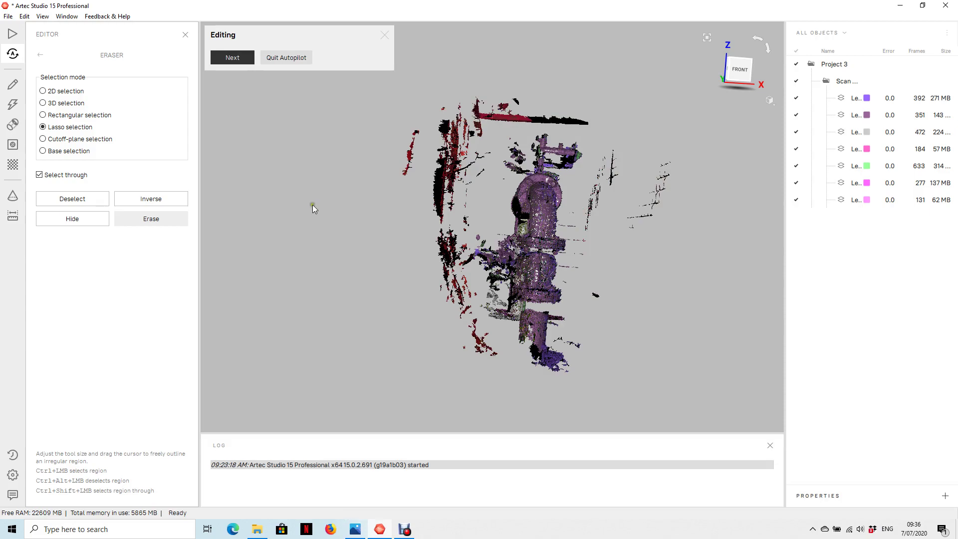
left_click(171, 222)
Lasso and erase the stray points left of and beside the pipe.
left_click_drag(379, 270, 575, 293)
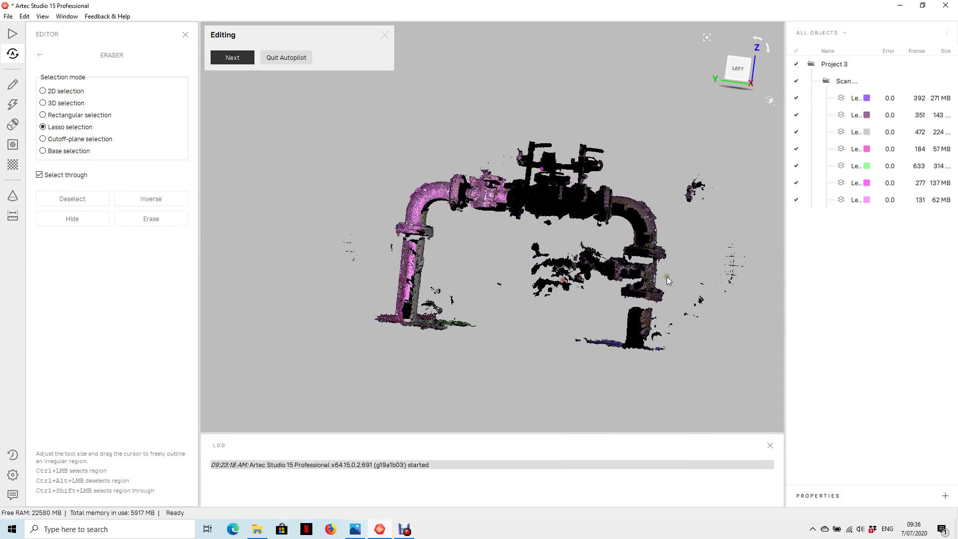
mouse_move(742, 189)
left_mouse_down("ctrl")
mouse_move(675, 172)
mouse_move(681, 276)
mouse_move(666, 331)
mouse_move(705, 352)
mouse_move(741, 296)
mouse_move(753, 243)
left_mouse_up("ctrl")
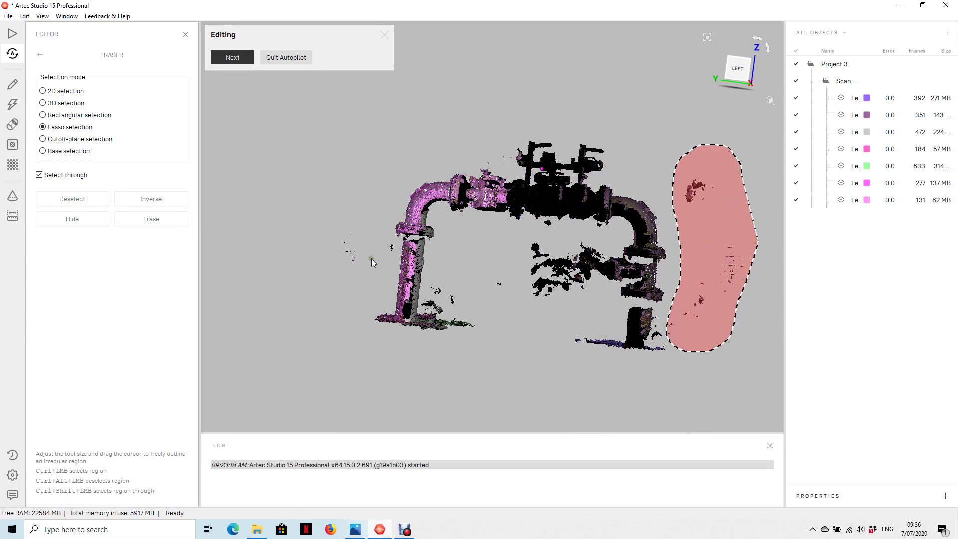
mouse_move(381, 205)
left_mouse_down("ctrl")
mouse_move(394, 254)
mouse_move(360, 274)
mouse_move(316, 232)
left_mouse_up("ctrl")
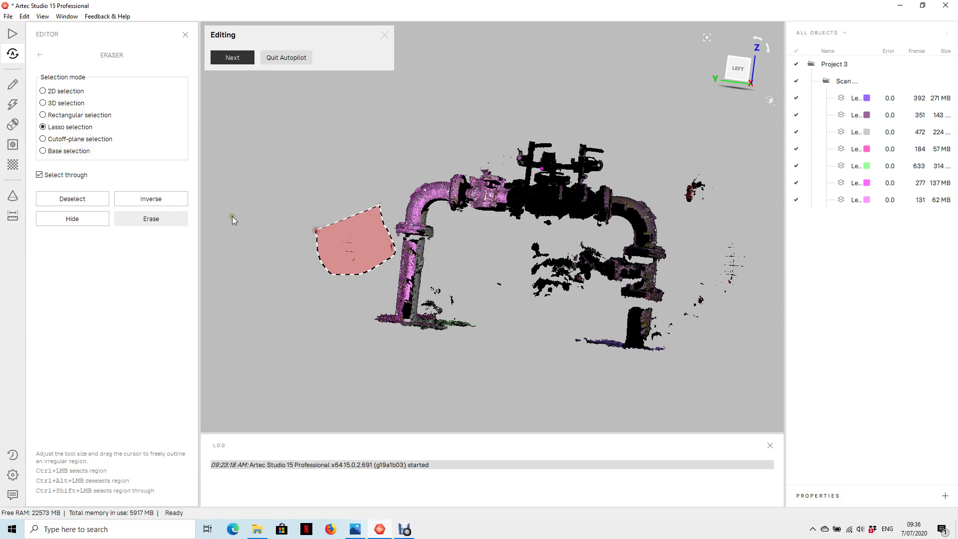
left_click(165, 221)
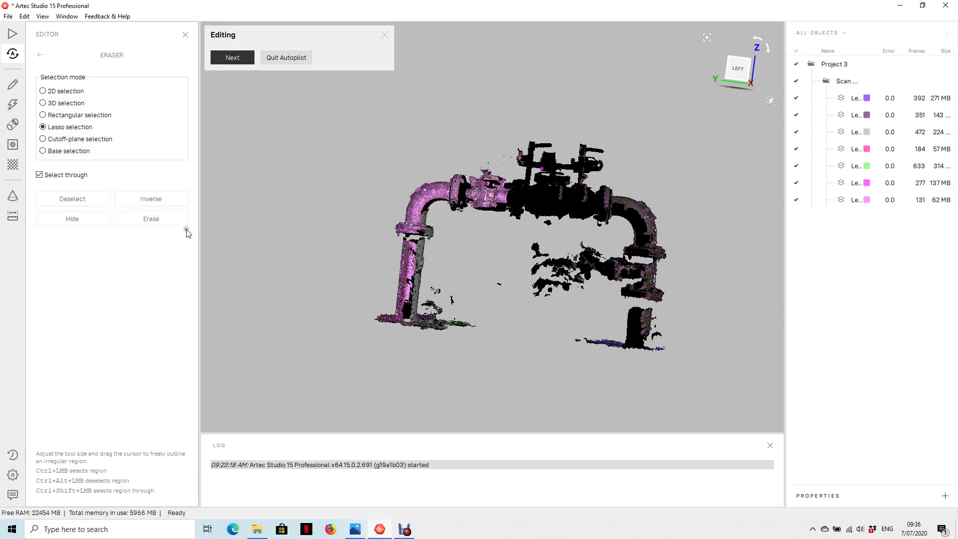
mouse_move(477, 275)
left_mouse_down("ctrl")
mouse_move(430, 284)
mouse_move(423, 302)
mouse_move(451, 348)
mouse_move(604, 369)
mouse_move(617, 351)
mouse_move(607, 325)
mouse_move(572, 324)
left_mouse_up("ctrl")
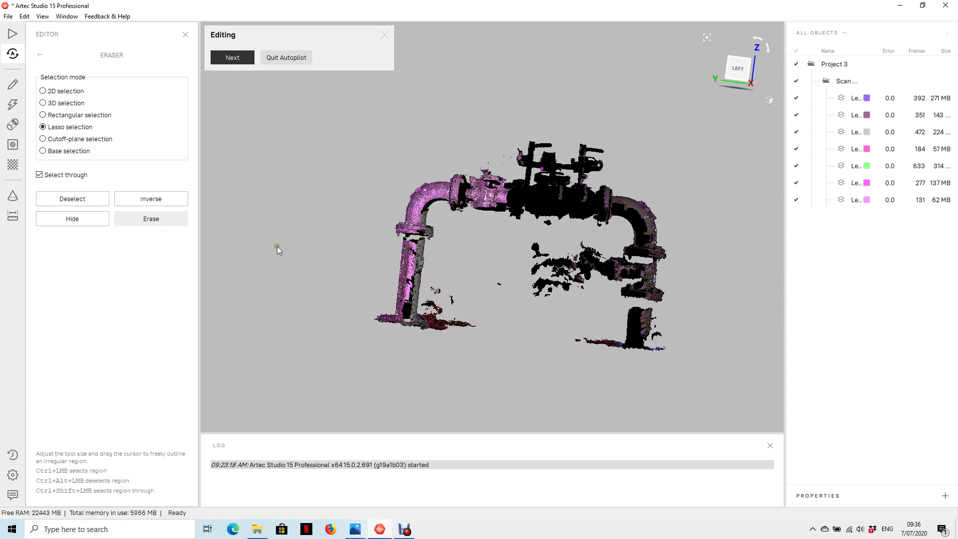
left_click(160, 221)
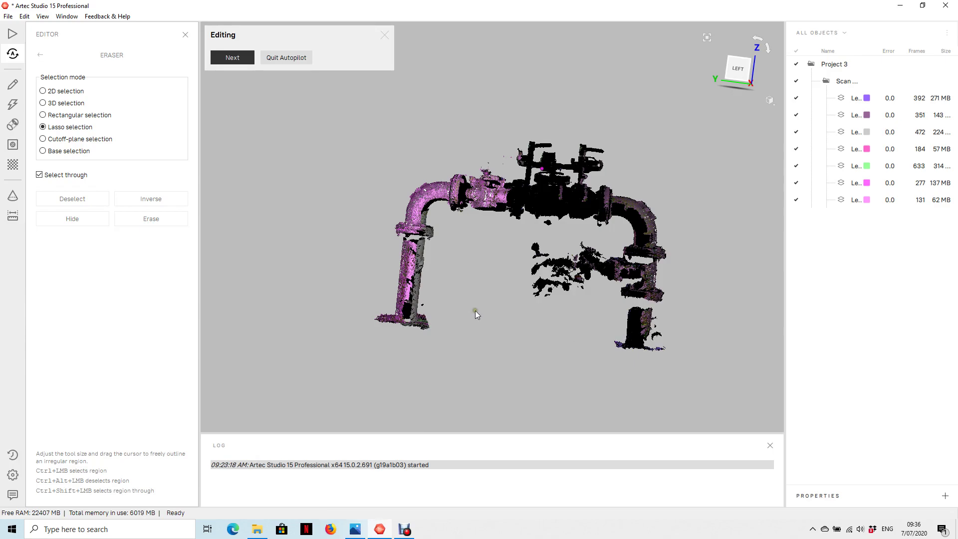
Erase the stray points above and below the pipe, then finish editing.
mouse_move(478, 310)
left_mouse_down()
mouse_move(552, 332)
mouse_move(811, 334)
left_mouse_up()
mouse_move(662, 110)
left_mouse_down("ctrl")
mouse_move(607, 130)
mouse_move(551, 131)
mouse_move(566, 91)
left_mouse_up("ctrl")
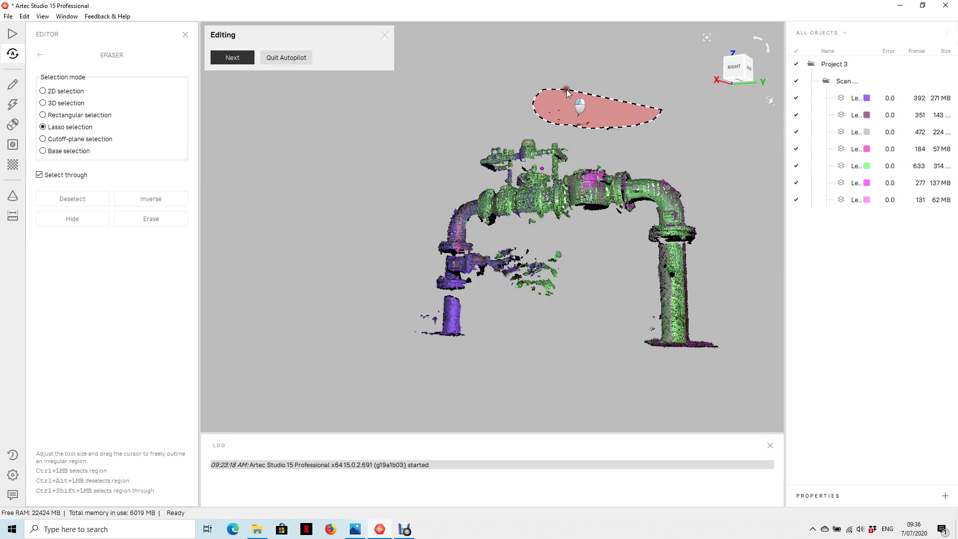
left_click(148, 220)
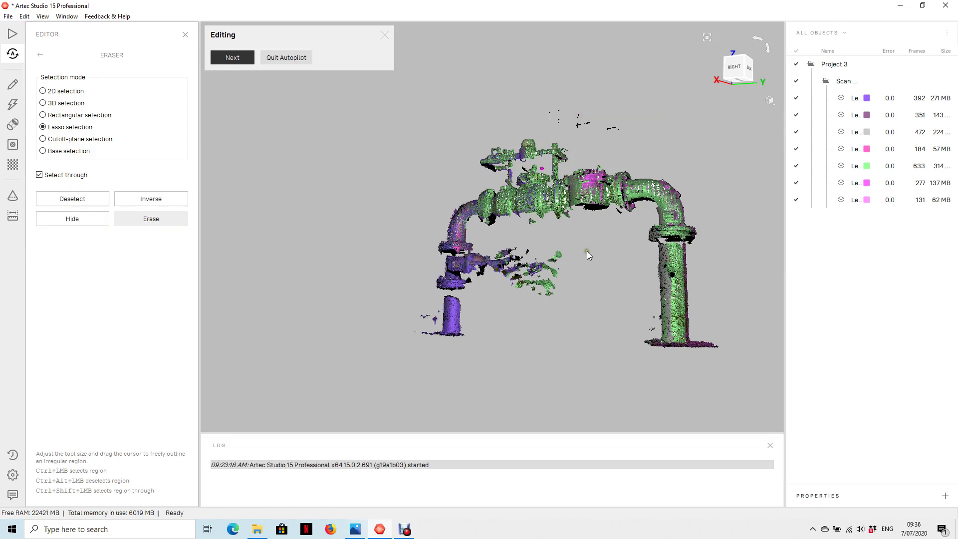
mouse_move(587, 250)
left_mouse_down("ctrl")
mouse_move(519, 235)
mouse_move(507, 243)
mouse_move(505, 284)
mouse_move(541, 323)
left_mouse_up("ctrl")
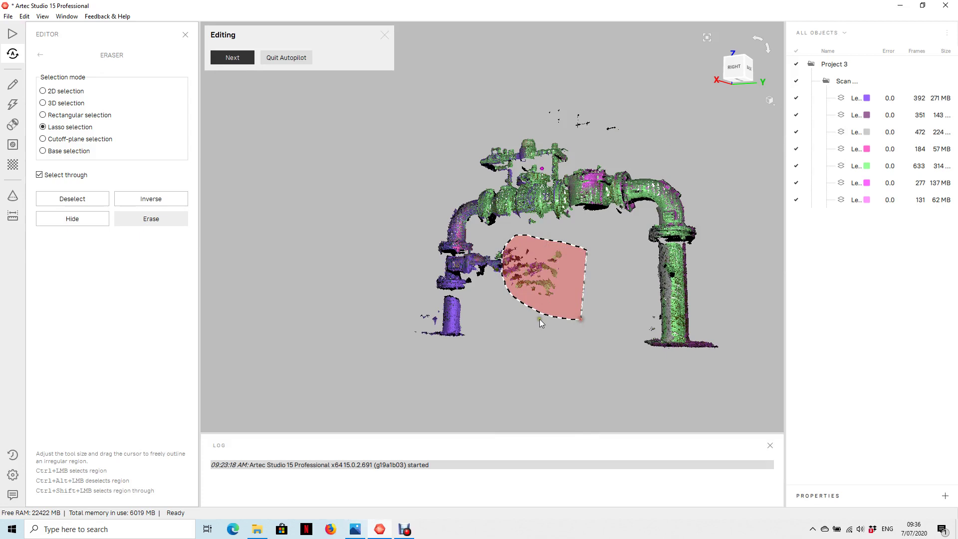
left_click(155, 221)
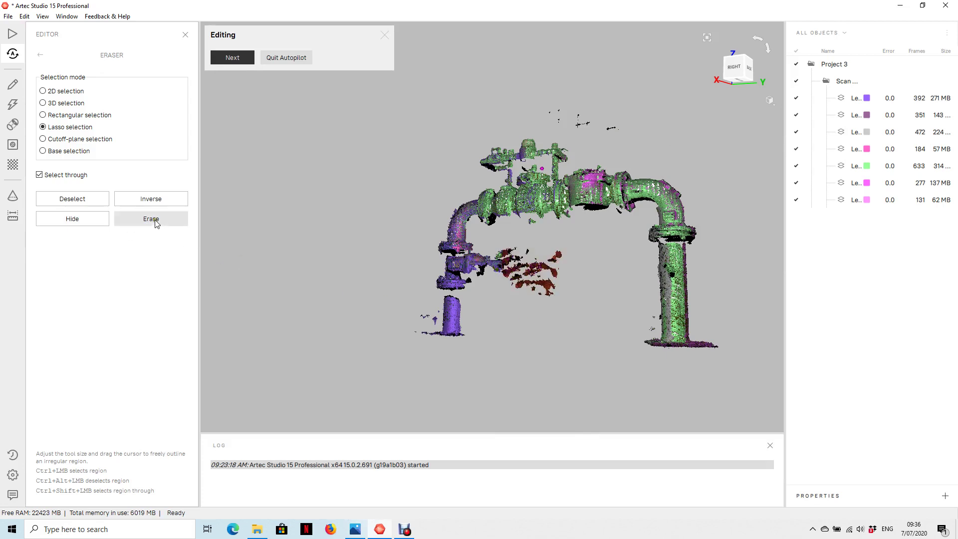
left_click(155, 221)
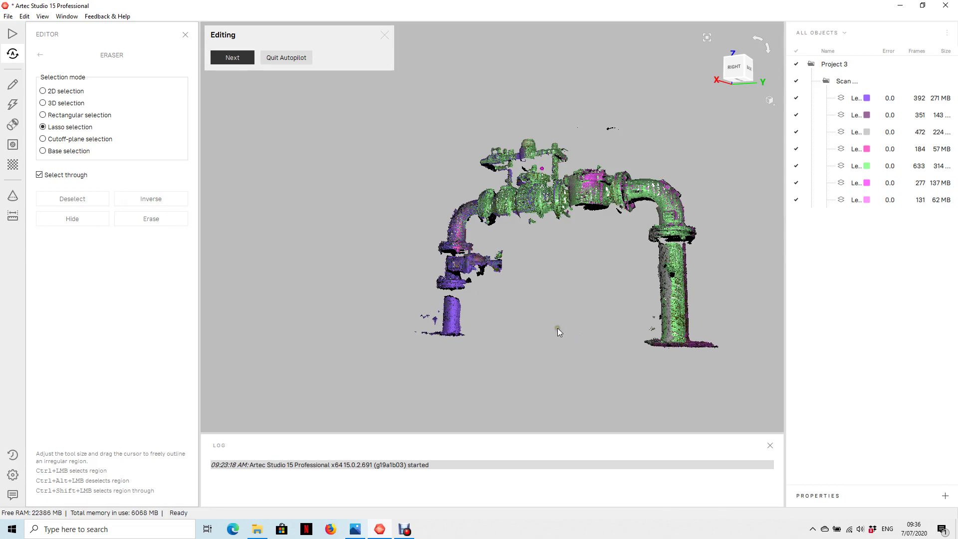
left_click(233, 60)
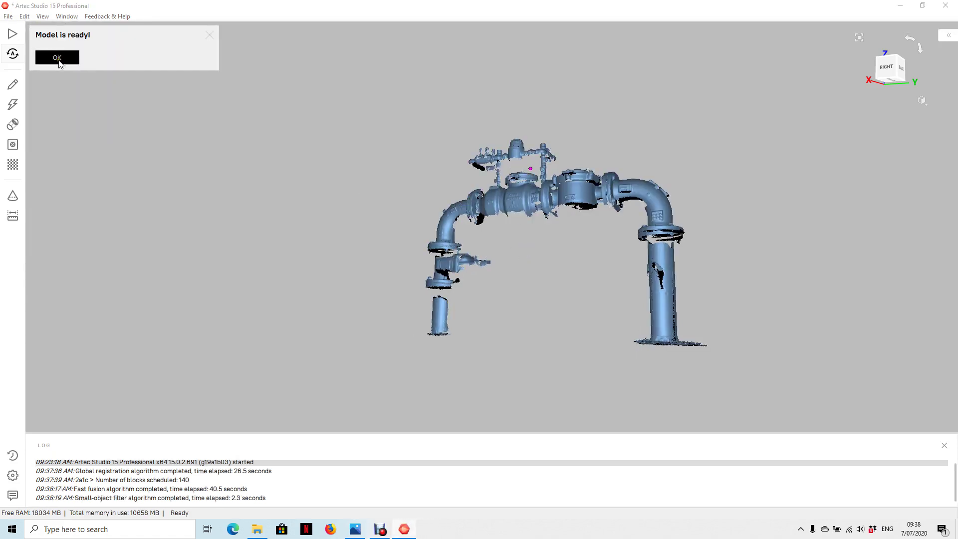
Dismiss the model-ready notice and rename Fast fusion 1 to 'Pipes' in All Objects.
left_click(57, 58)
left_click_drag(350, 220, 492, 280)
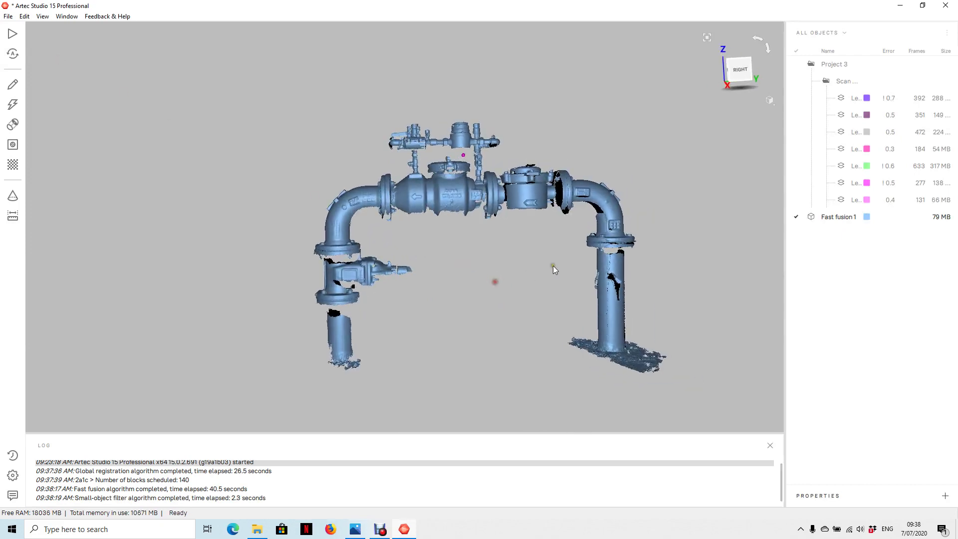
scroll(574, 252, "up", 5)
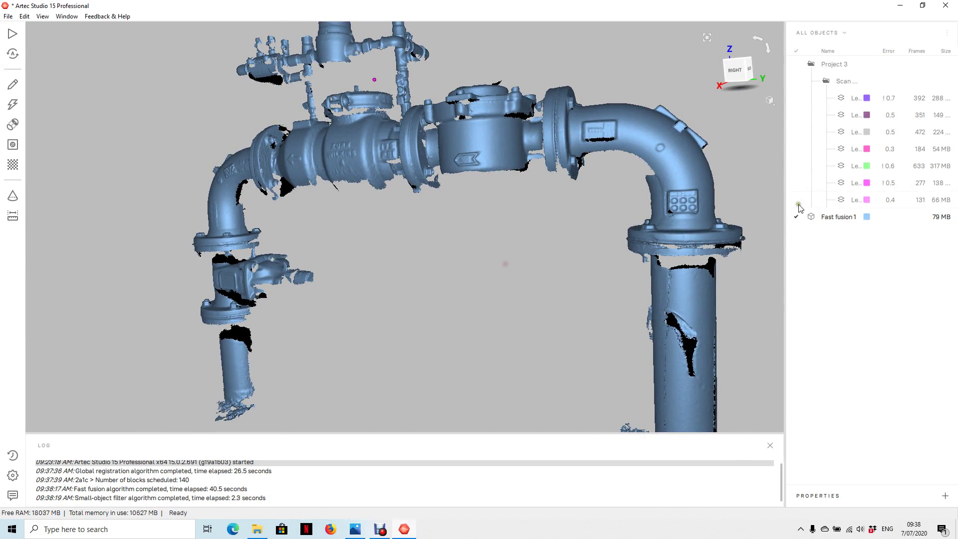
left_click(837, 217)
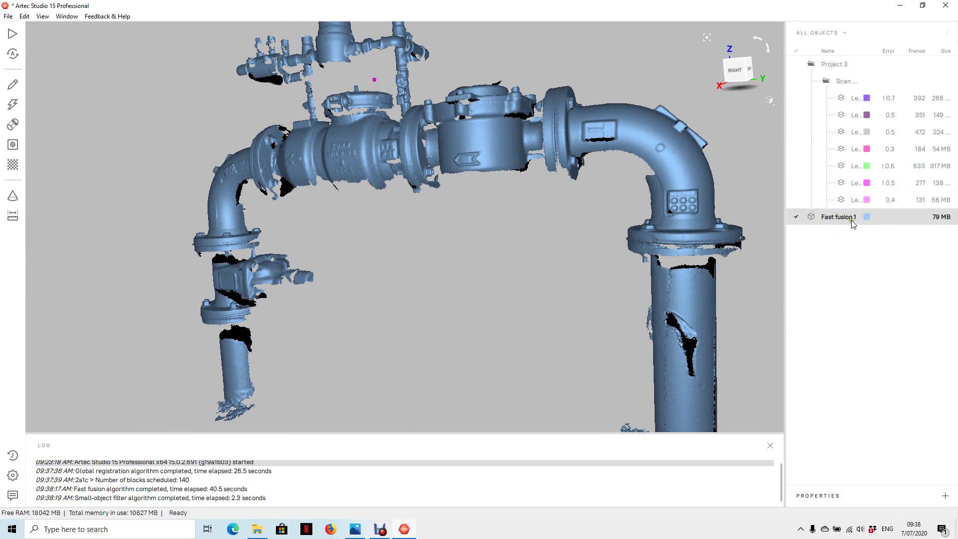
right_click(840, 218)
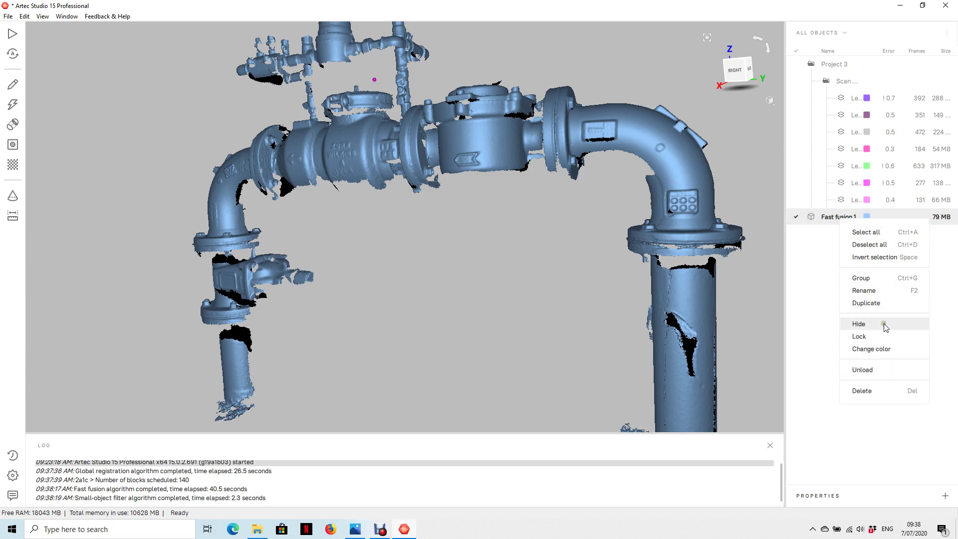
left_click(884, 292)
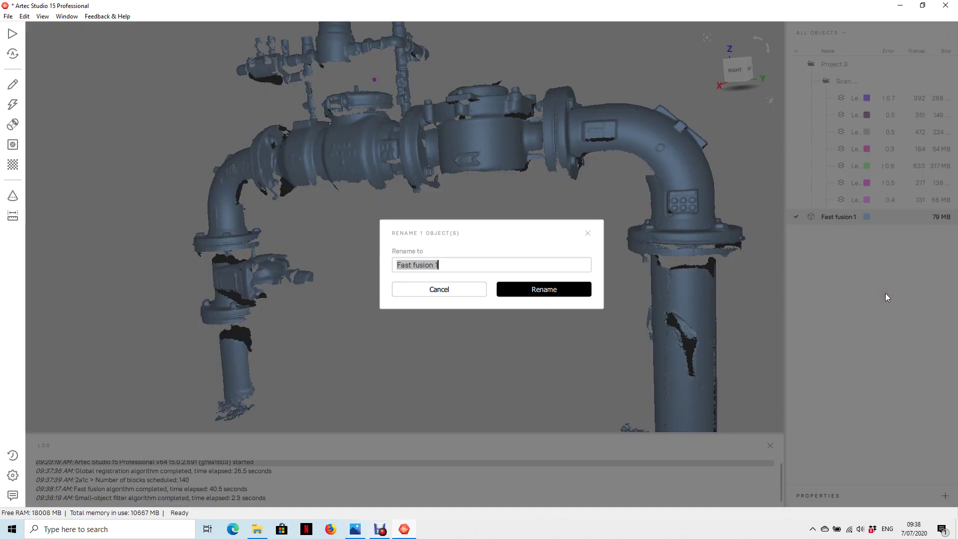
type("Pipes")
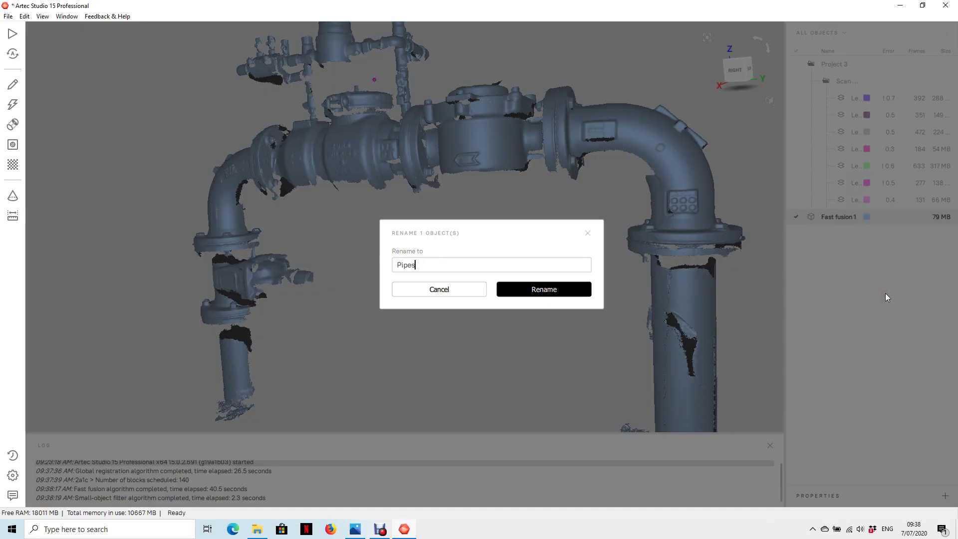
left_click(568, 290)
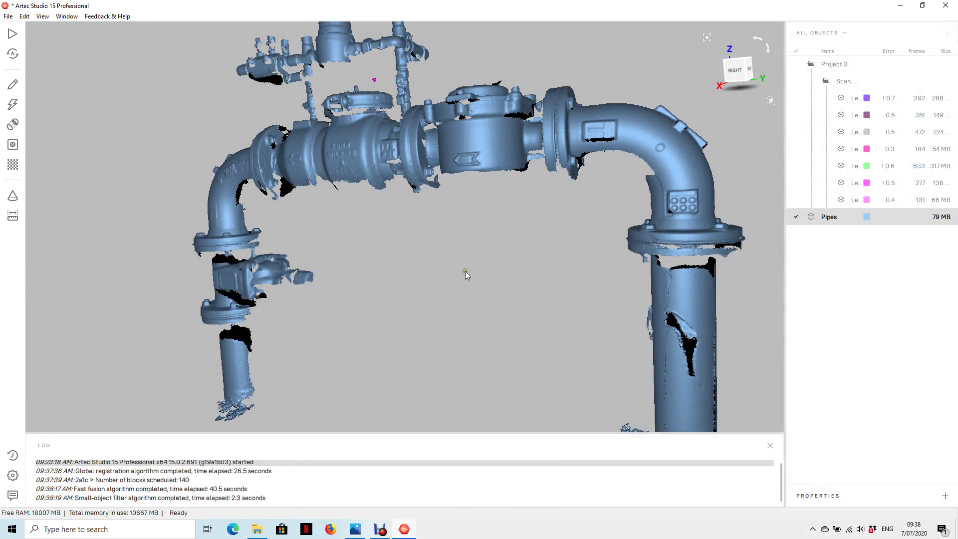
Display the model in Scan color, then X-Ray with increased brightness.
left_click_drag(466, 271, 452, 258)
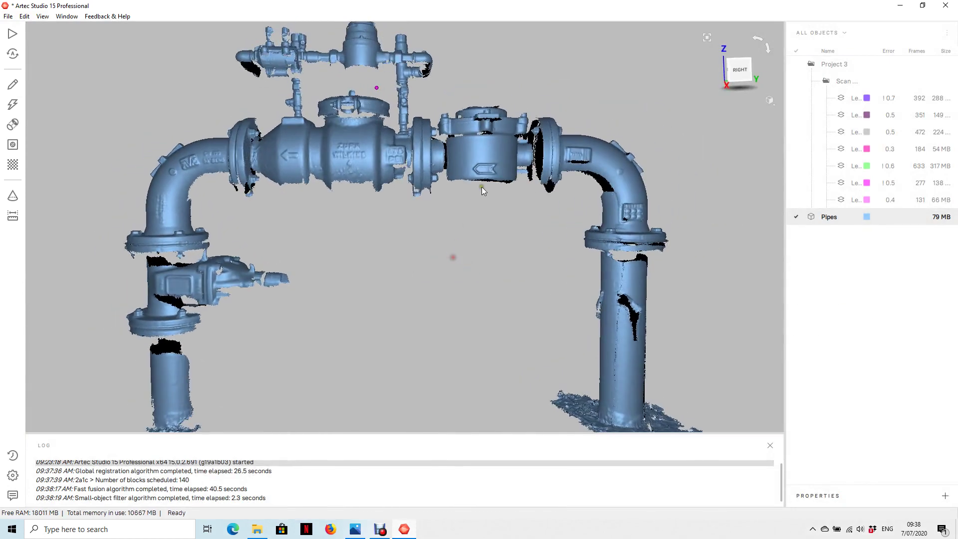
left_click_drag(439, 195, 452, 253)
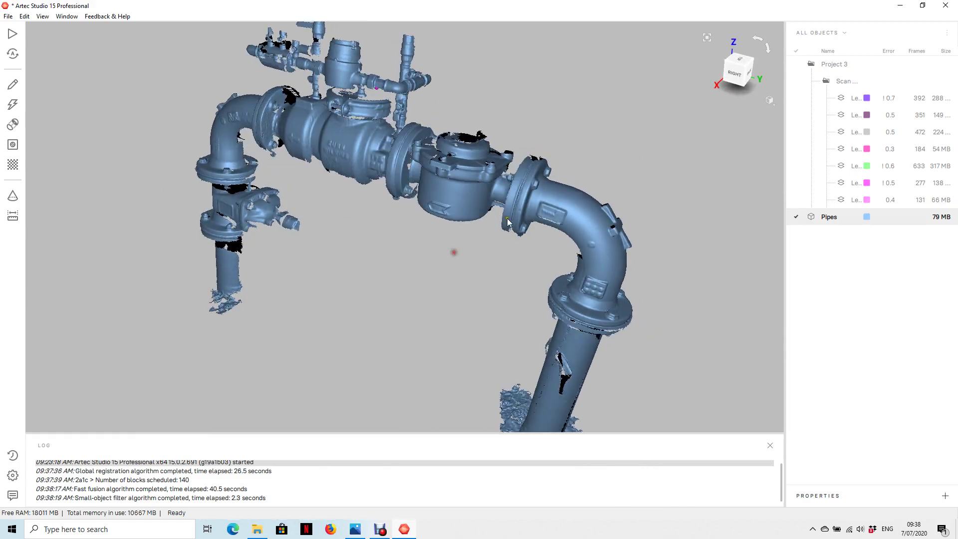
left_click(769, 100)
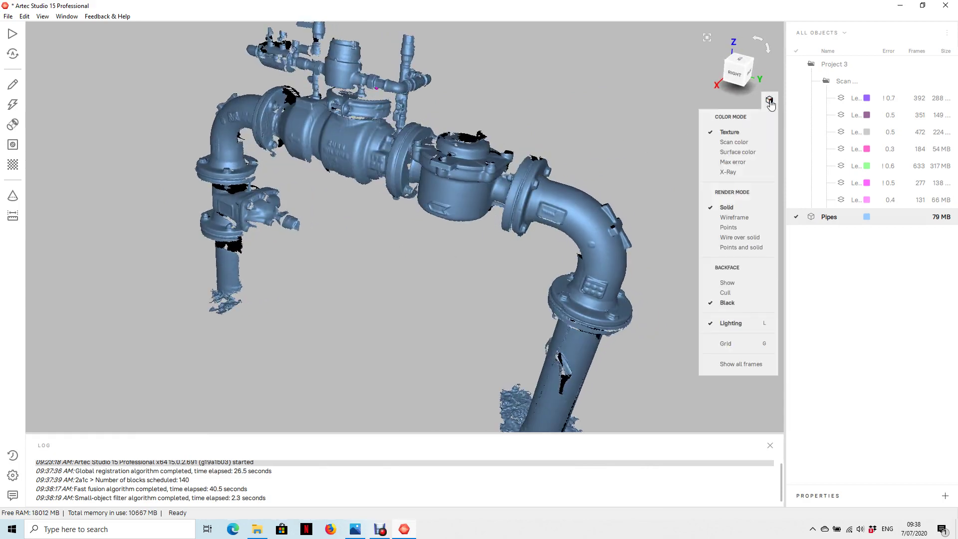
left_click(714, 144)
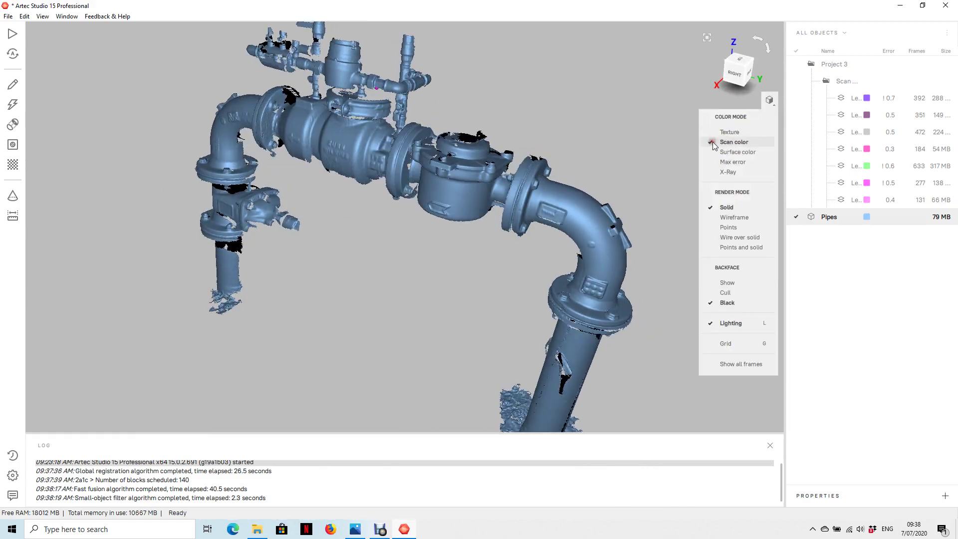
left_click(712, 173)
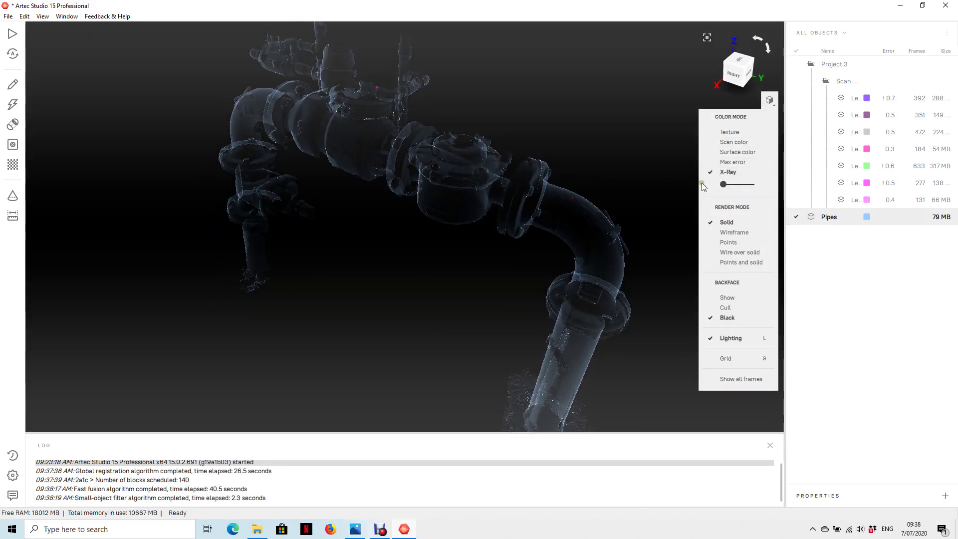
left_click_drag(723, 185, 742, 185)
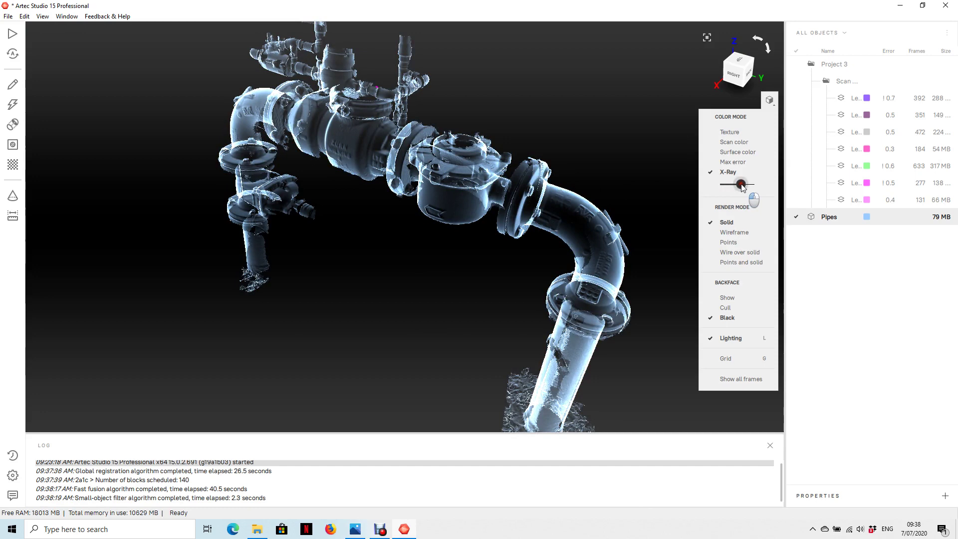
left_click_drag(174, 35, 144, 53)
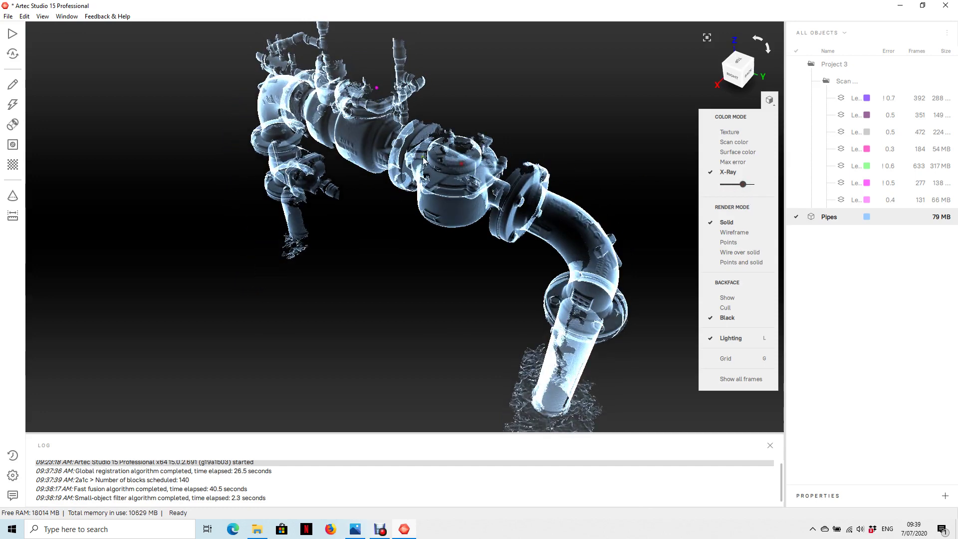
Switch to Orthogonal view and review the model from the top, readjusting X-ray brightness.
left_click(42, 16)
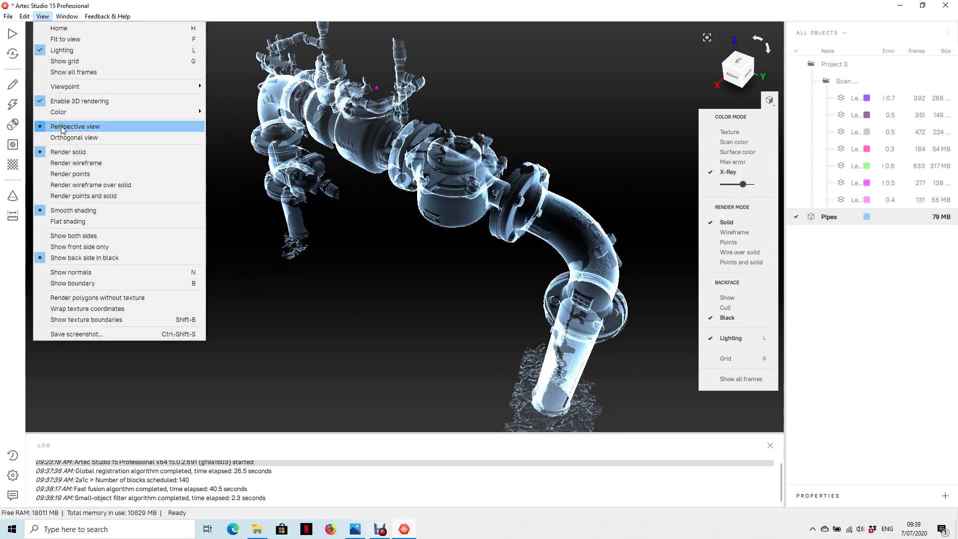
left_click(70, 138)
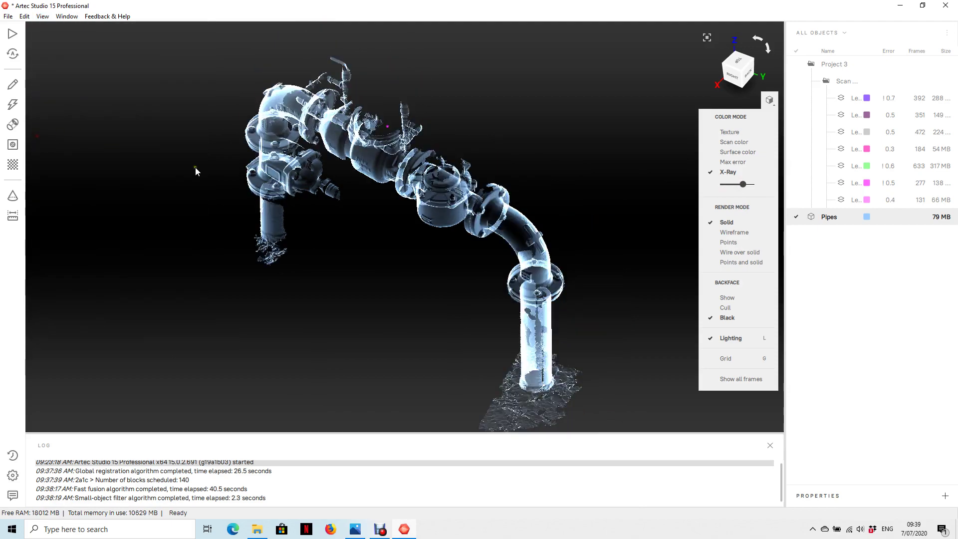
left_click_drag(195, 171, 359, 298)
scroll(498, 231, "up", 3)
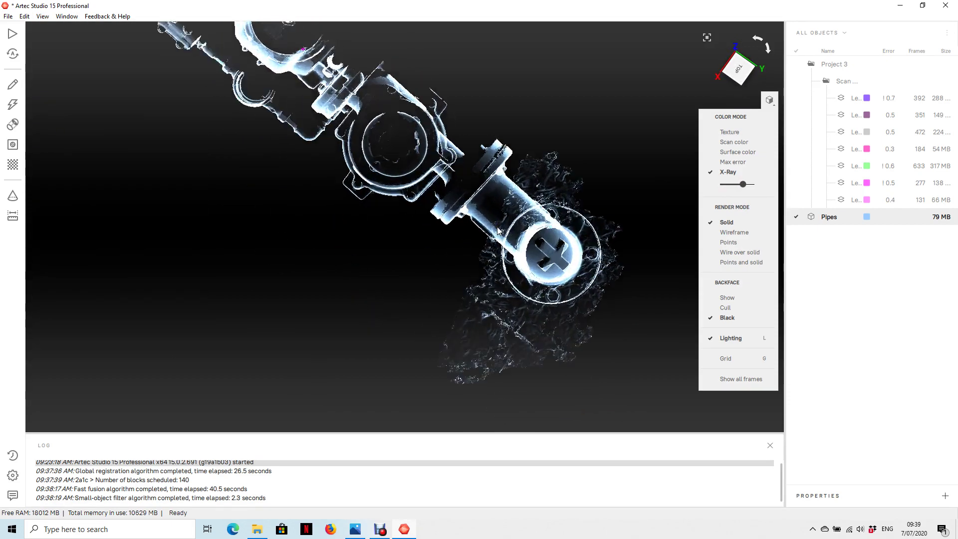
scroll(498, 230, "up", 2)
mouse_move(743, 185)
left_mouse_down()
mouse_move(732, 186)
mouse_move(744, 185)
left_mouse_up()
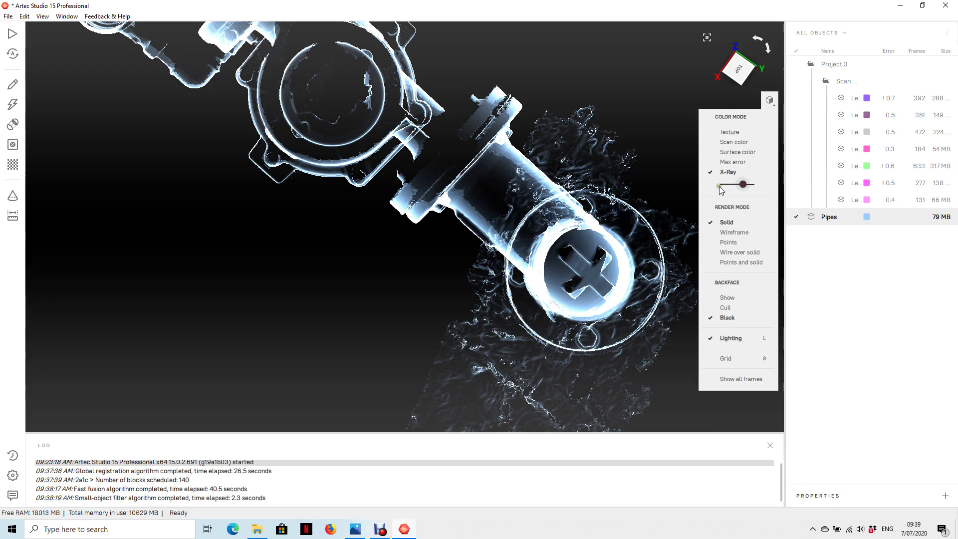
left_click_drag(418, 254, 482, 218)
scroll(427, 226, "down", 10)
Return to Scan color, briefly view the wireframe mesh, then go back to solid shading.
left_click(734, 142)
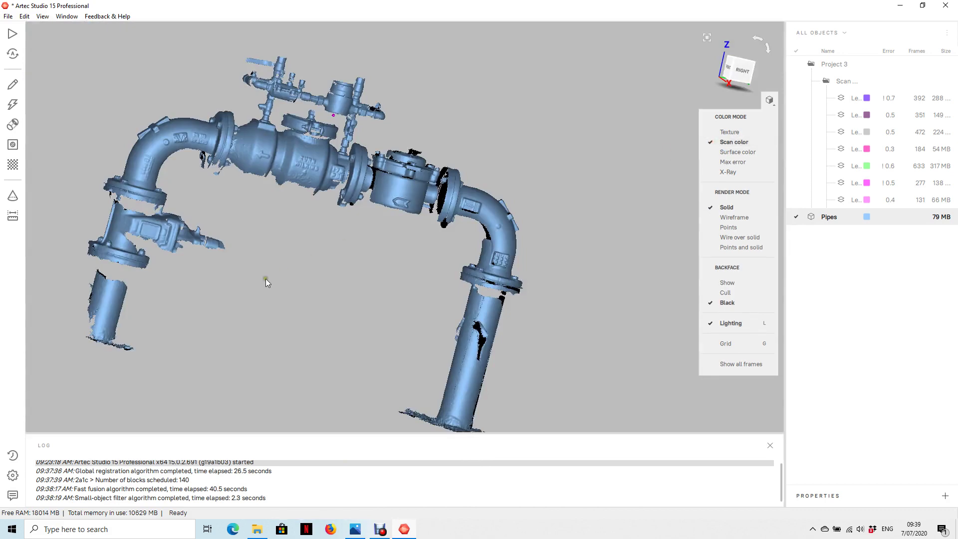
left_click_drag(266, 278, 231, 303)
scroll(379, 201, "up", 10)
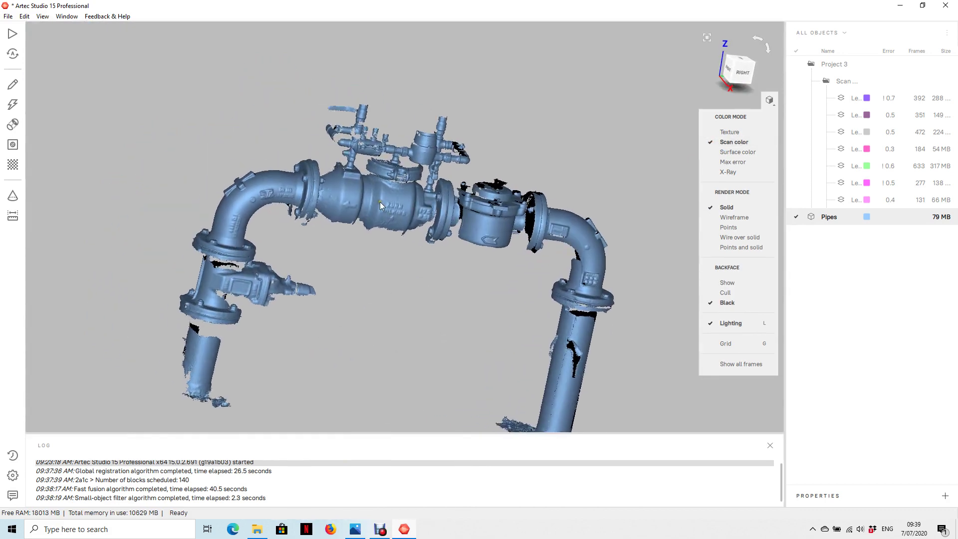
left_click(734, 217)
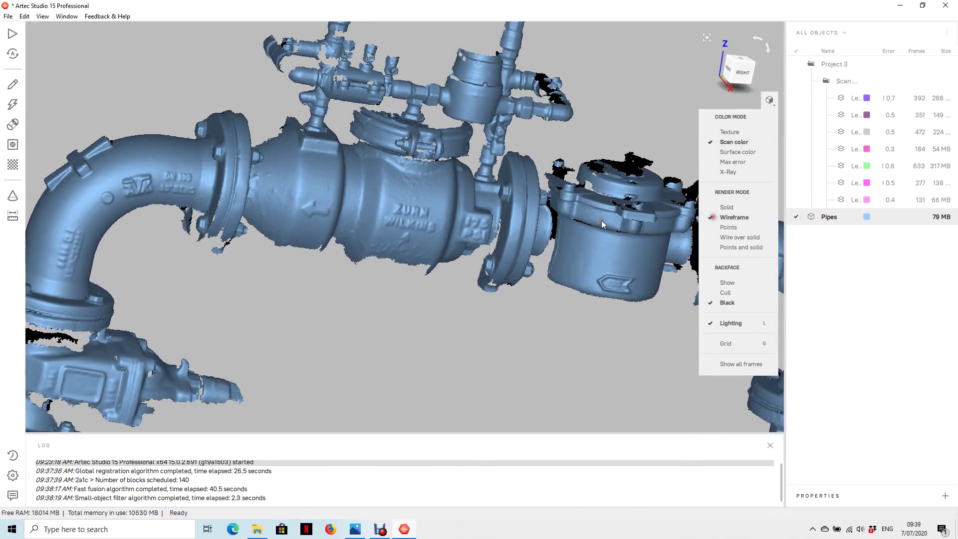
scroll(379, 248, "up", 10)
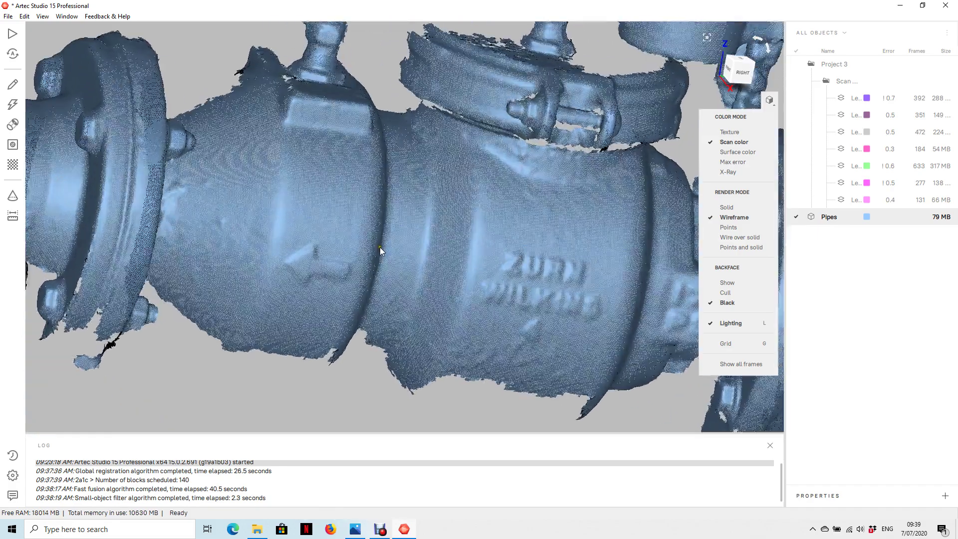
scroll(379, 247, "up", 3)
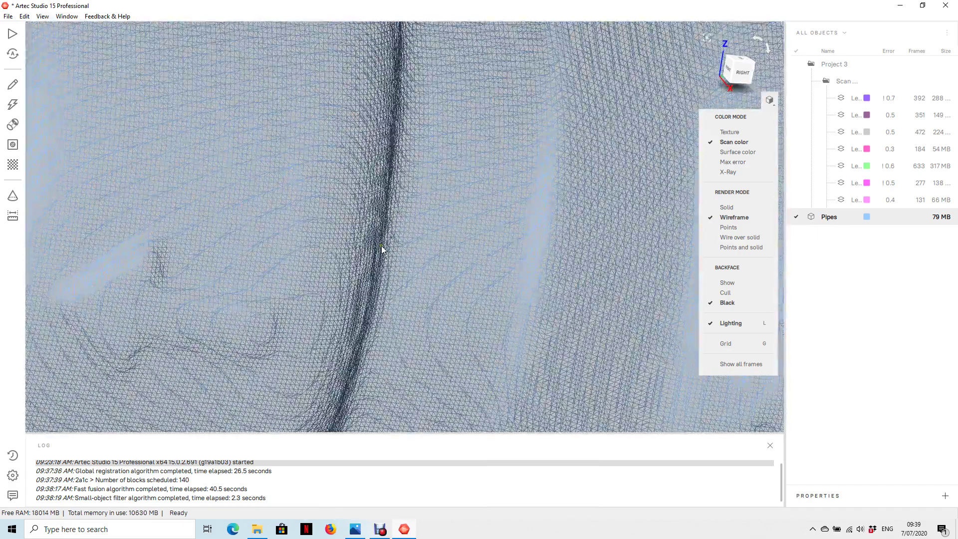
left_click(708, 206)
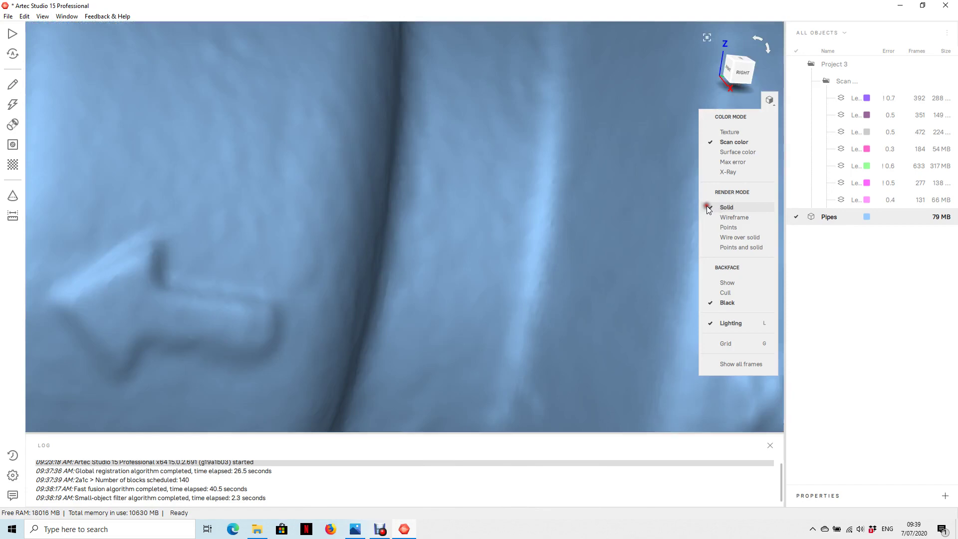
Pan, orbit and zoom until the lower left pipe stub fills the view.
scroll(526, 229, "down", 10)
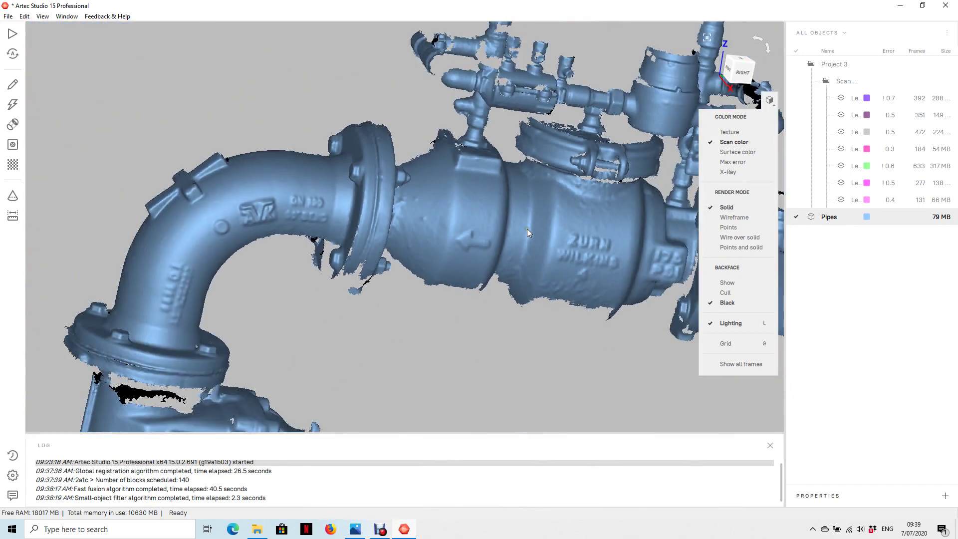
right_click_drag(526, 228, 374, 228)
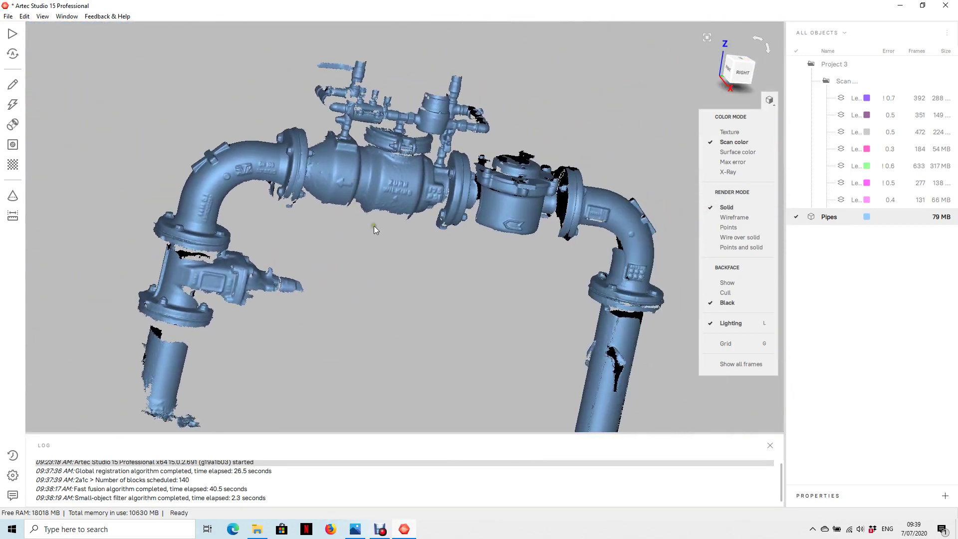
scroll(343, 203, "down", 4)
left_click_drag(327, 214, 288, 228)
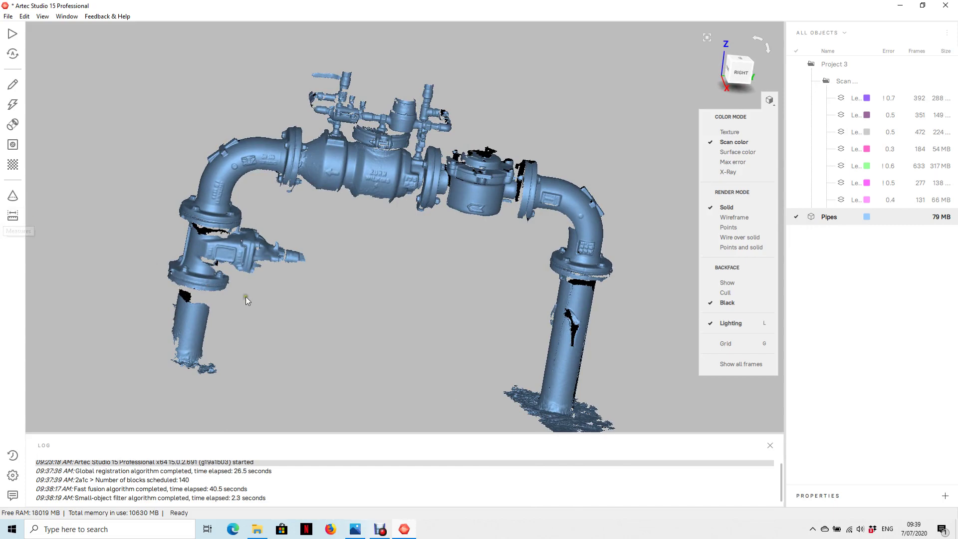
right_click_drag(245, 296, 350, 294)
left_click_drag(349, 295, 333, 313)
scroll(332, 319, "up", 3)
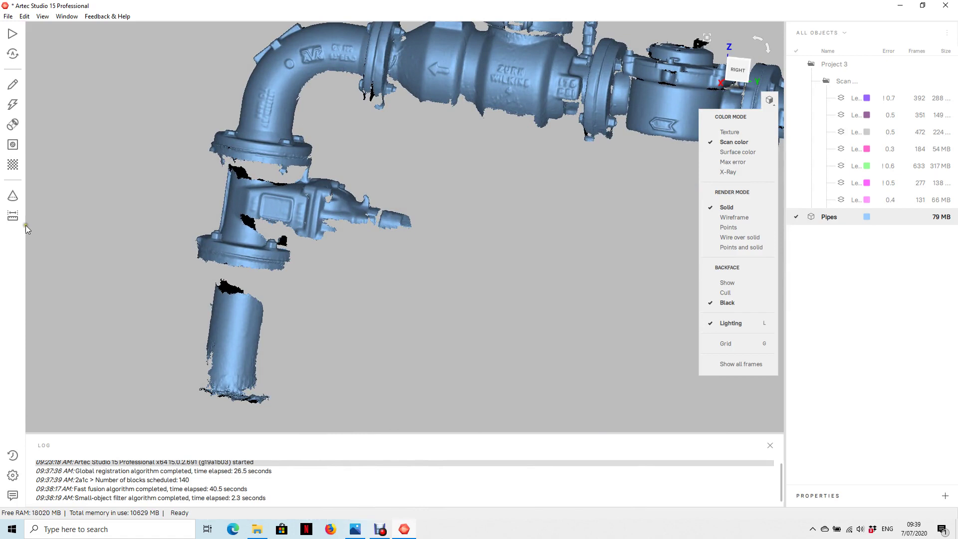
In Construct, paint the lower pipe stub with the 30 mm brush and fit a cylinder (RMS 0.104133).
left_click(13, 197)
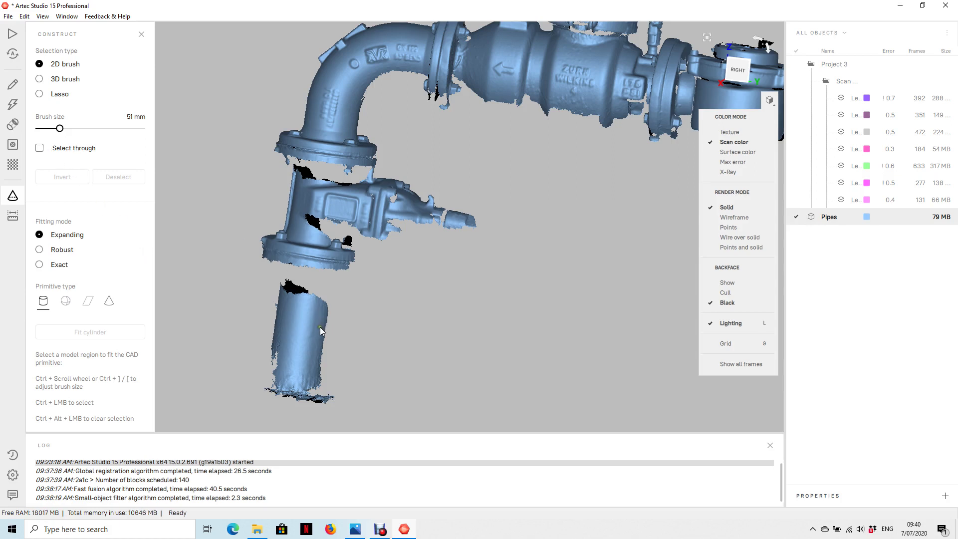
scroll(320, 337, "down", 6, "ctrl")
scroll(322, 333, "down", 1, "ctrl")
left_click(314, 326, "ctrl")
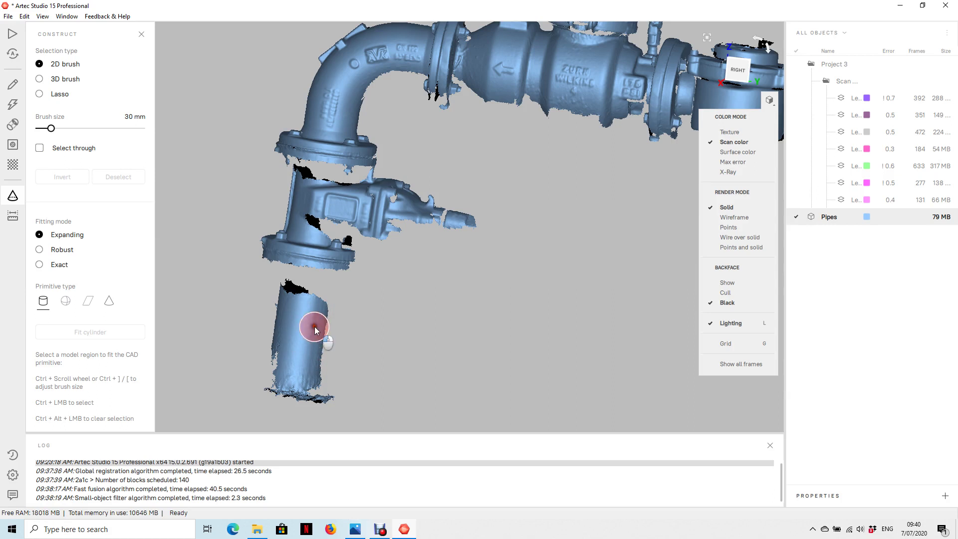
mouse_move(295, 313)
left_mouse_down("ctrl")
mouse_move(293, 354)
mouse_move(314, 350)
left_mouse_up("ctrl")
left_click(110, 338)
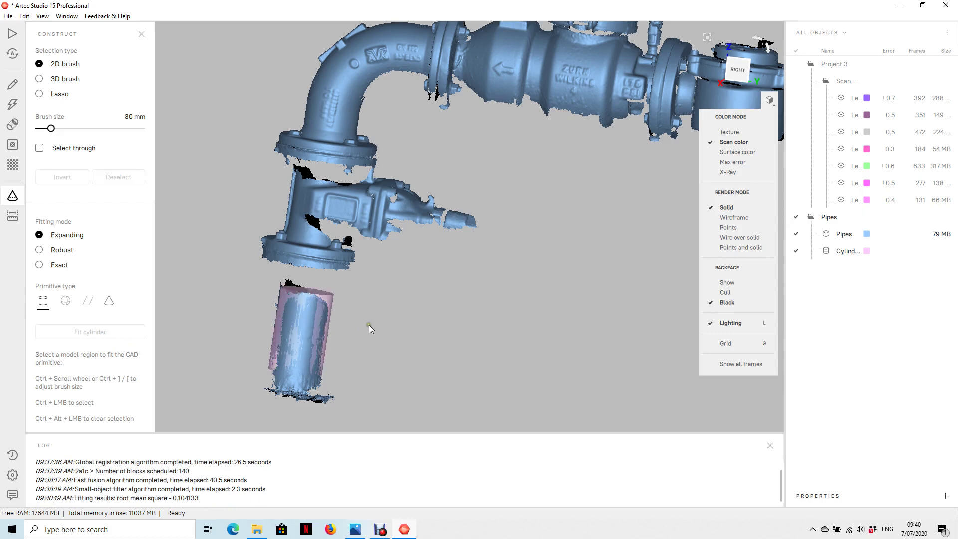
Orbit around the fitted cylinder, then move to a top-down view of the right pipe run.
left_click_drag(369, 325, 419, 357)
scroll(367, 343, "up", 5)
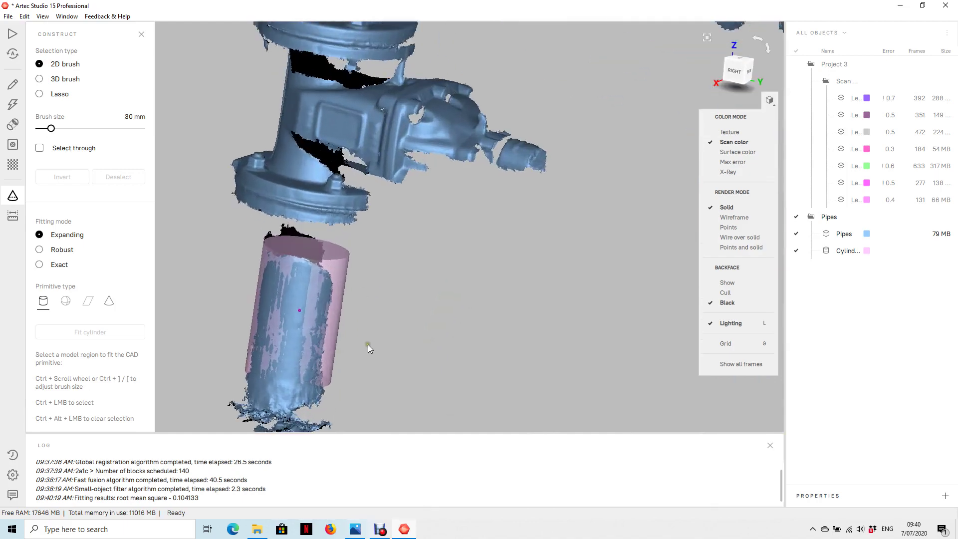
left_click_drag(368, 340, 553, 309)
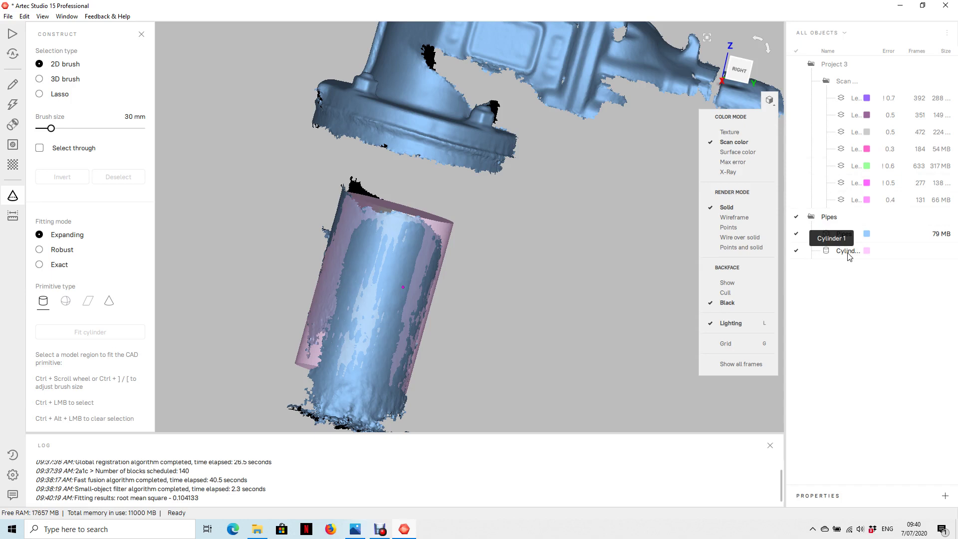
left_click_drag(482, 323, 477, 321)
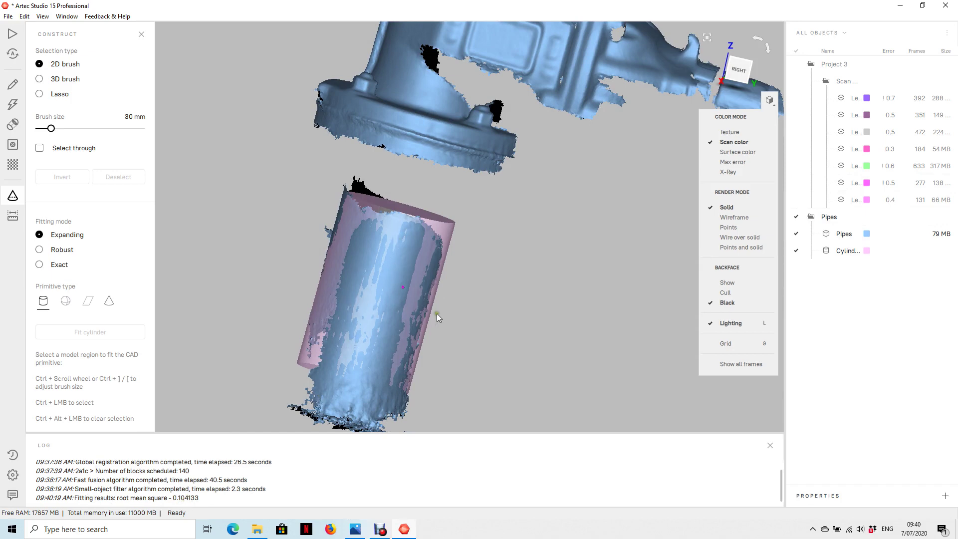
left_click_drag(467, 325, 402, 322)
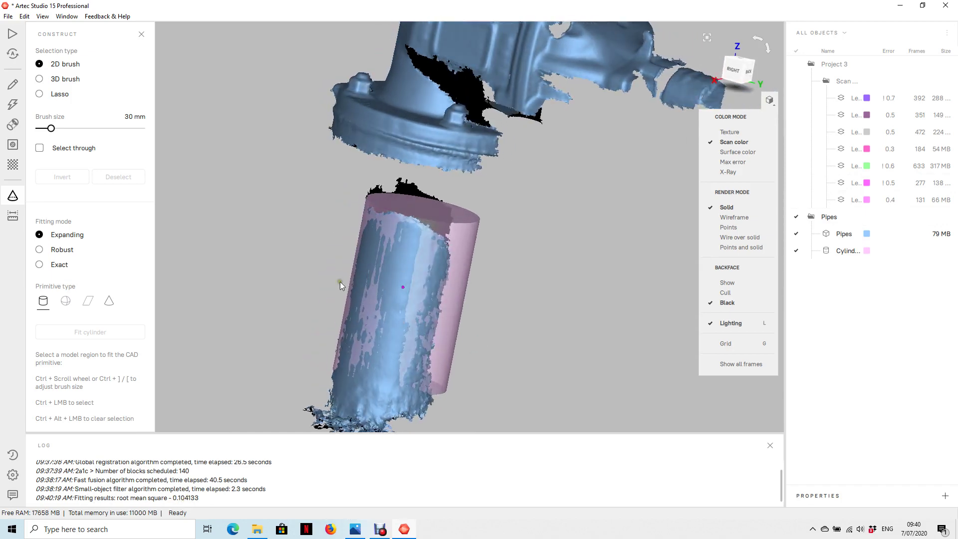
left_click_drag(483, 317, 278, 334)
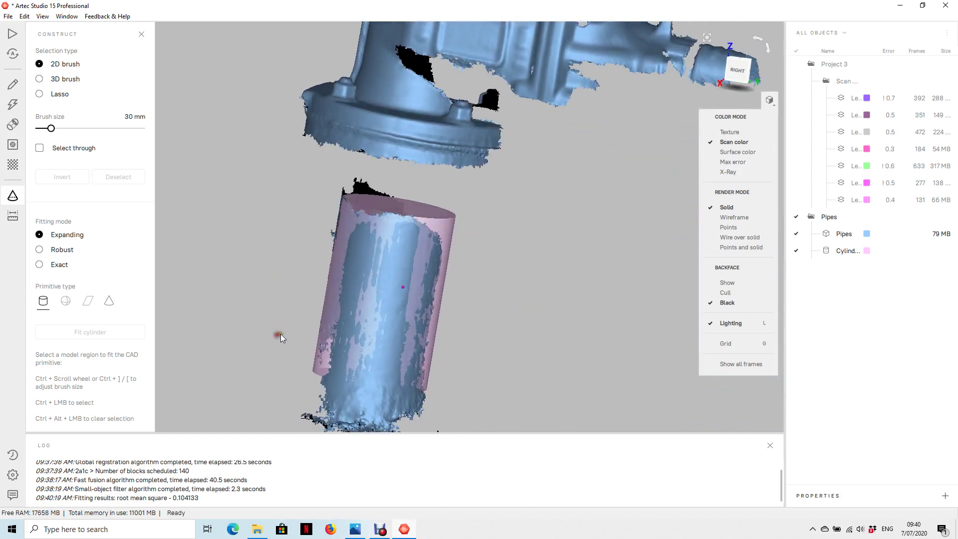
scroll(381, 292, "down", 10)
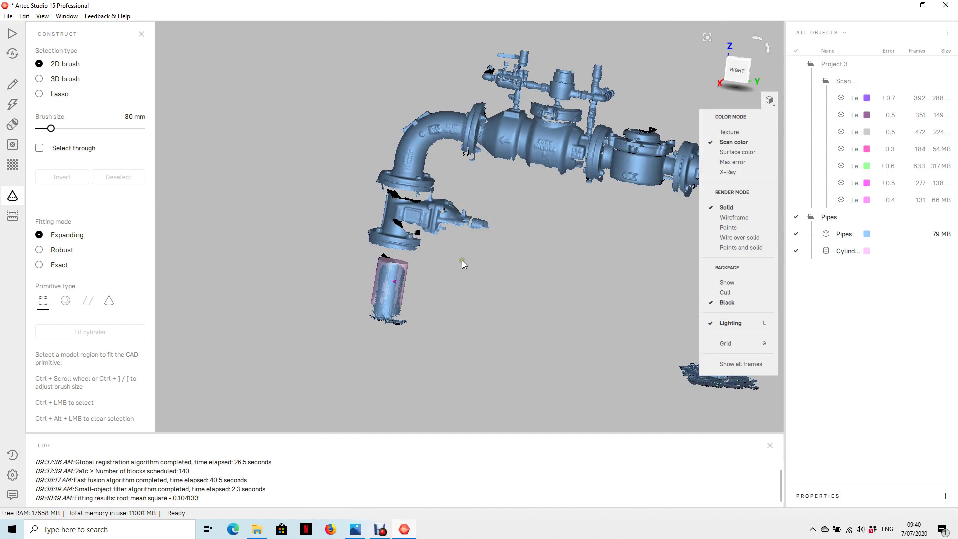
scroll(446, 226, "up", 5)
left_click_drag(426, 232, 411, 208)
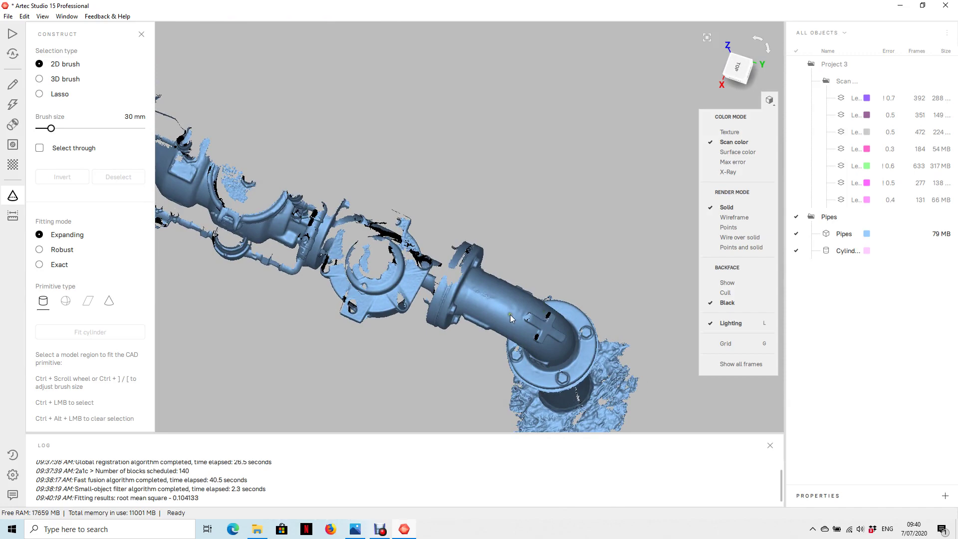
Mark the horizontal pipe near the right elbow and fit a second cylinder (RMS 0.0975905).
left_click_drag(521, 327, 496, 297)
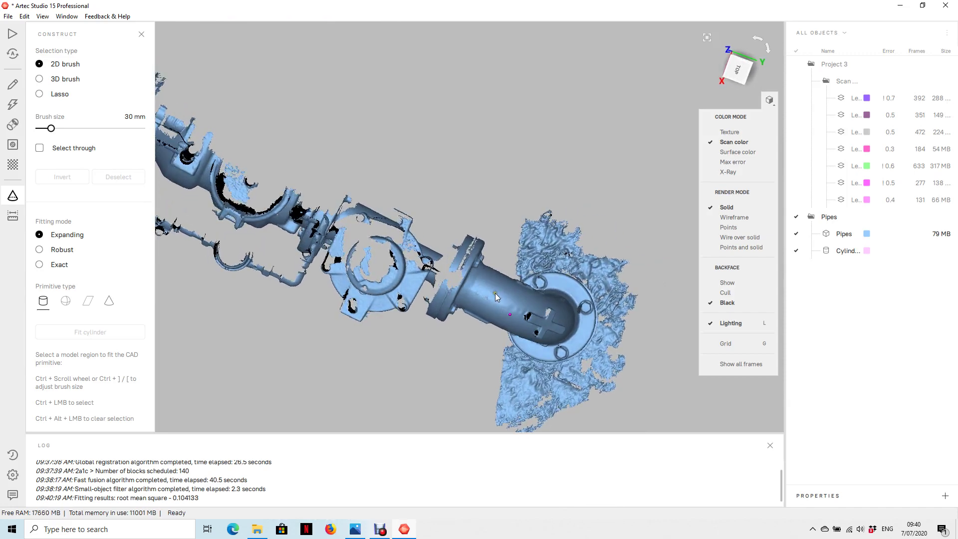
left_click(494, 289, "ctrl")
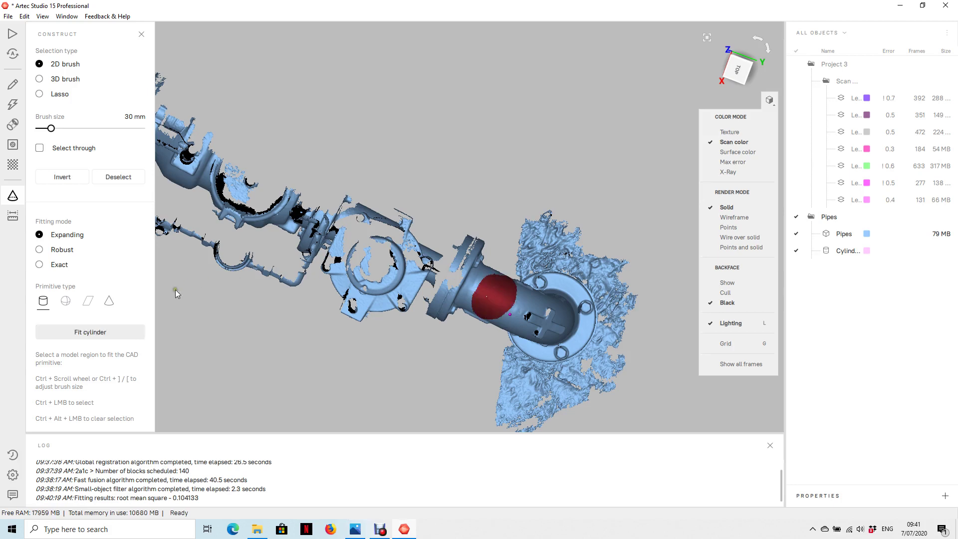
left_click(96, 333)
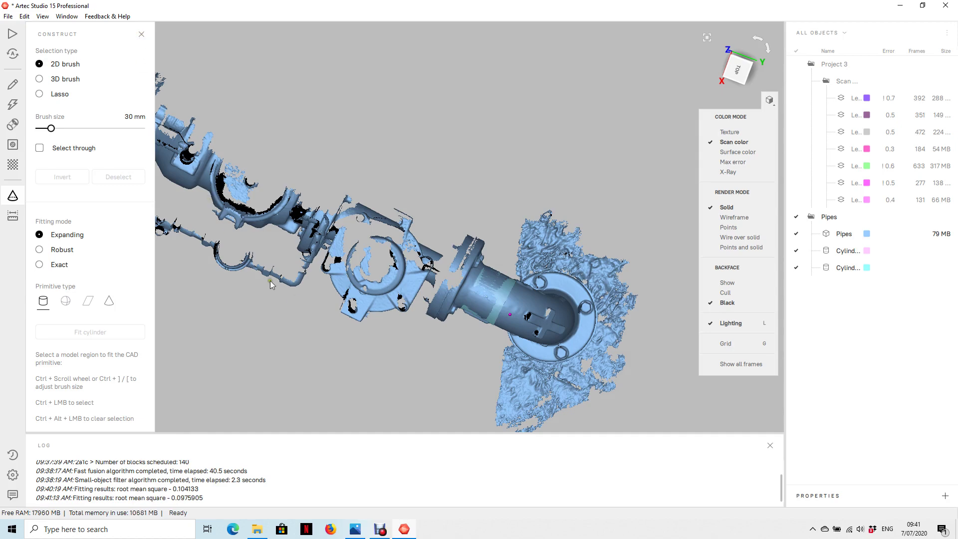
Close the Construct panel and orbit to a higher angled view of the assembly.
left_click(141, 34)
left_click_drag(161, 77, 311, 272)
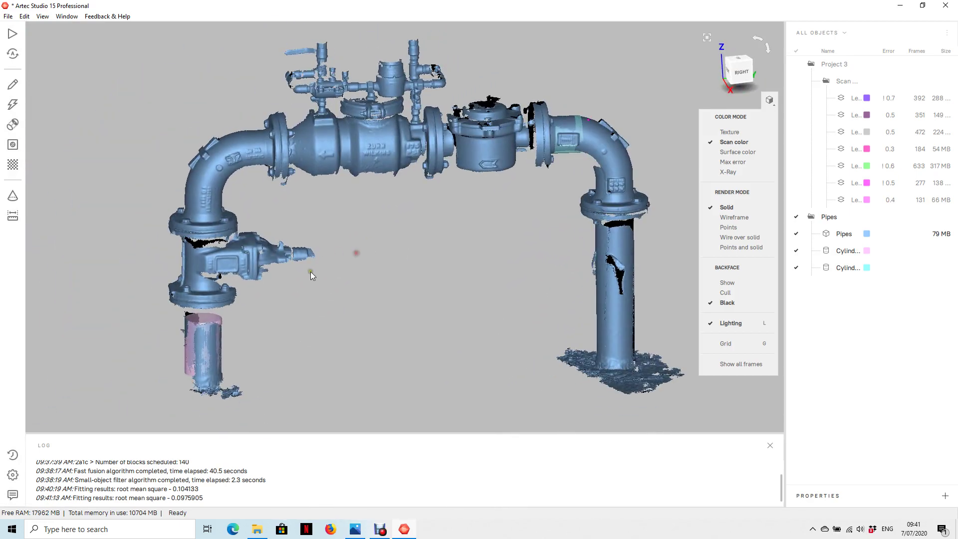
left_click_drag(384, 285, 327, 299)
left_click_drag(438, 276, 579, 184)
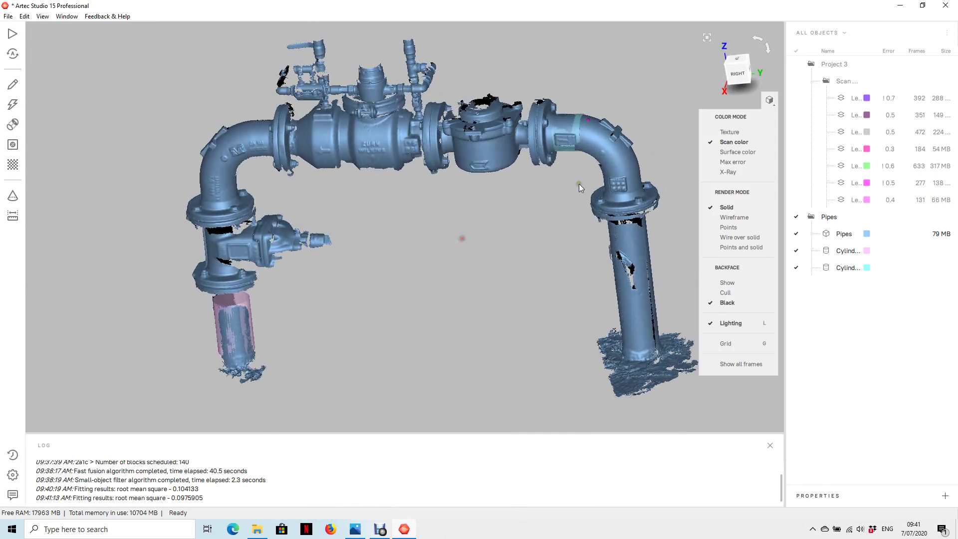
Snap to the RIGHT view-cube face, then orbit and zoom to review both fitted cylinders.
left_click(736, 78)
scroll(560, 246, "down", 5)
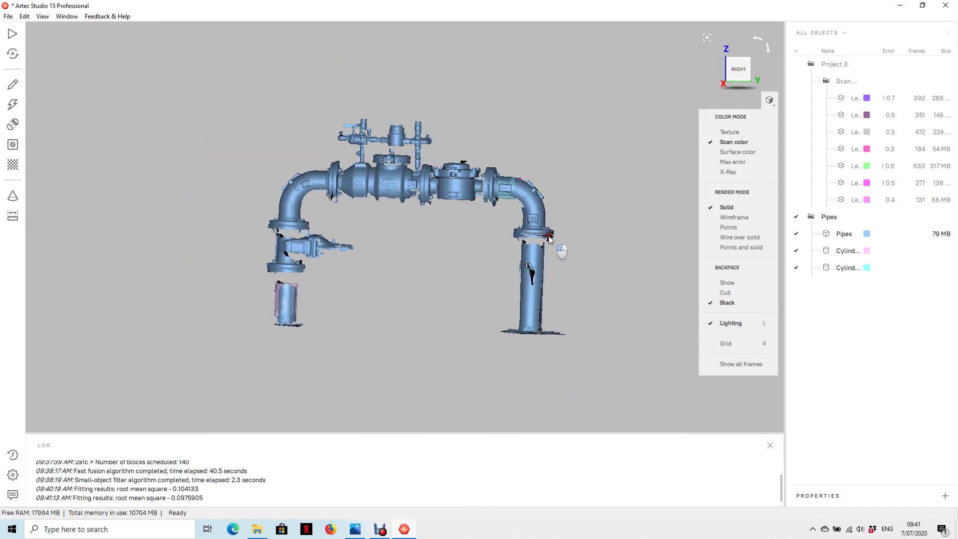
left_click_drag(542, 245, 382, 298)
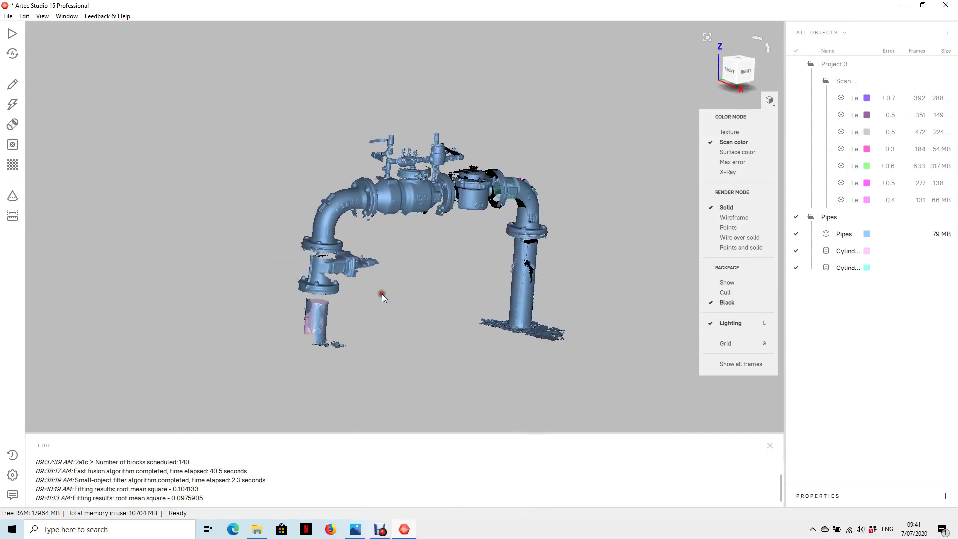
scroll(363, 305, "up", 4)
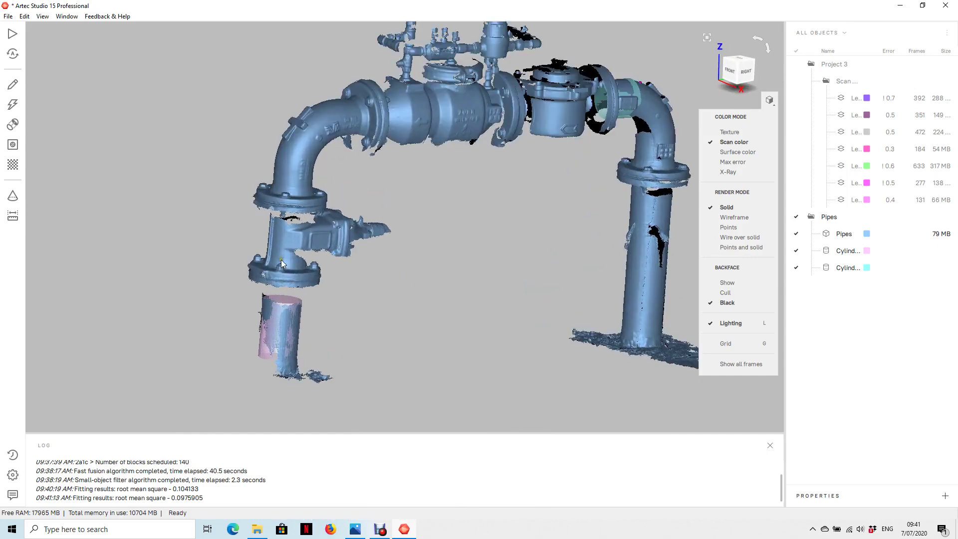
scroll(299, 313, "up", 8)
left_click_drag(316, 307, 302, 304)
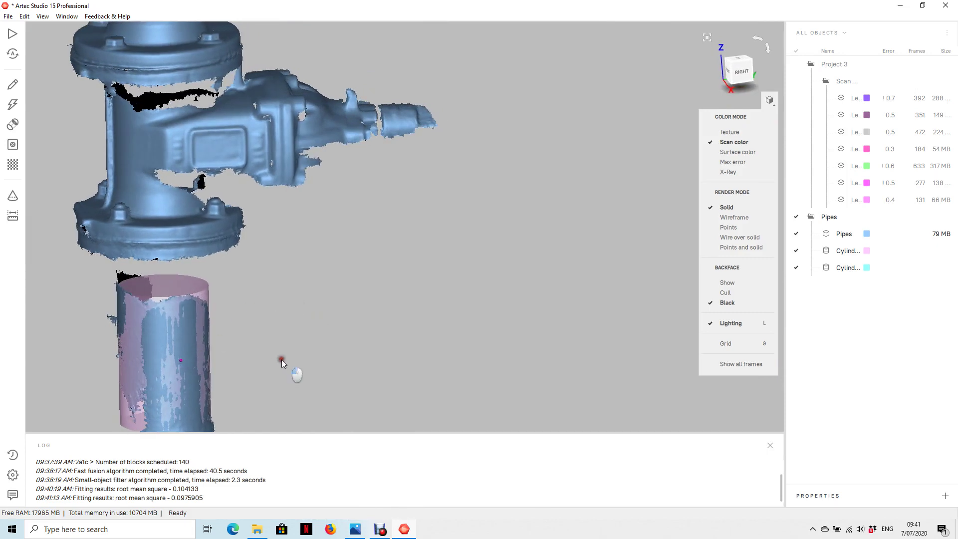
left_click_drag(282, 360, 266, 344)
scroll(265, 340, "down", 5)
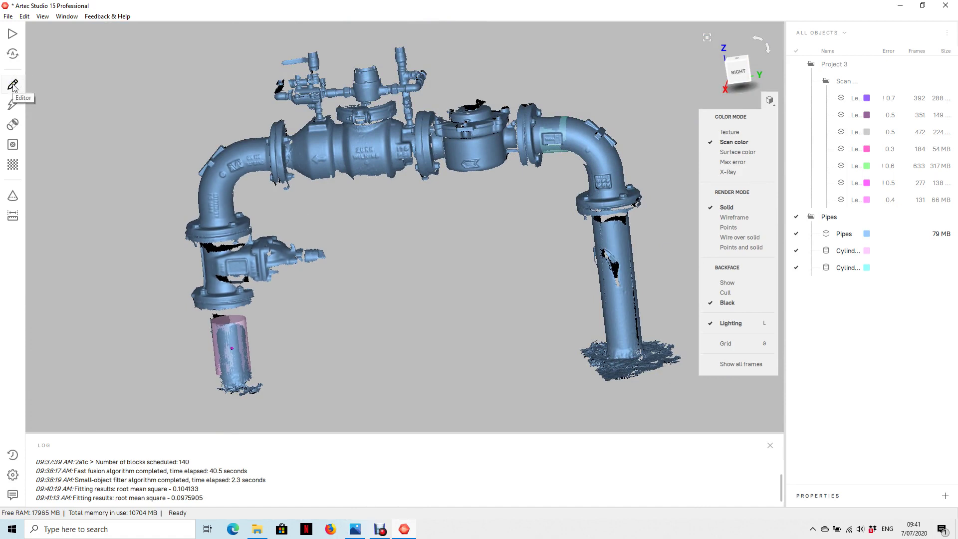
Open the Precise Positioning editor for the fitted primitives instead of the alignment tools.
left_click(13, 125)
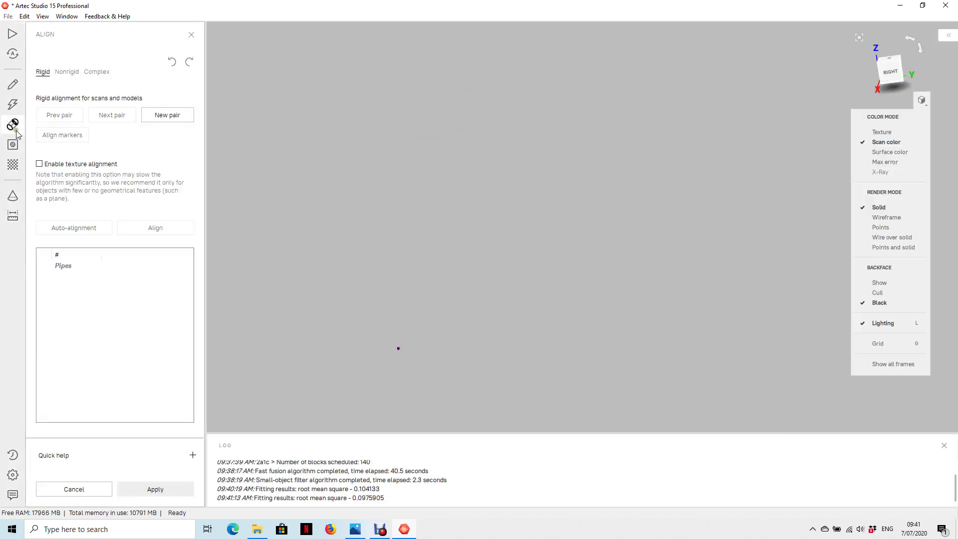
left_click(74, 490)
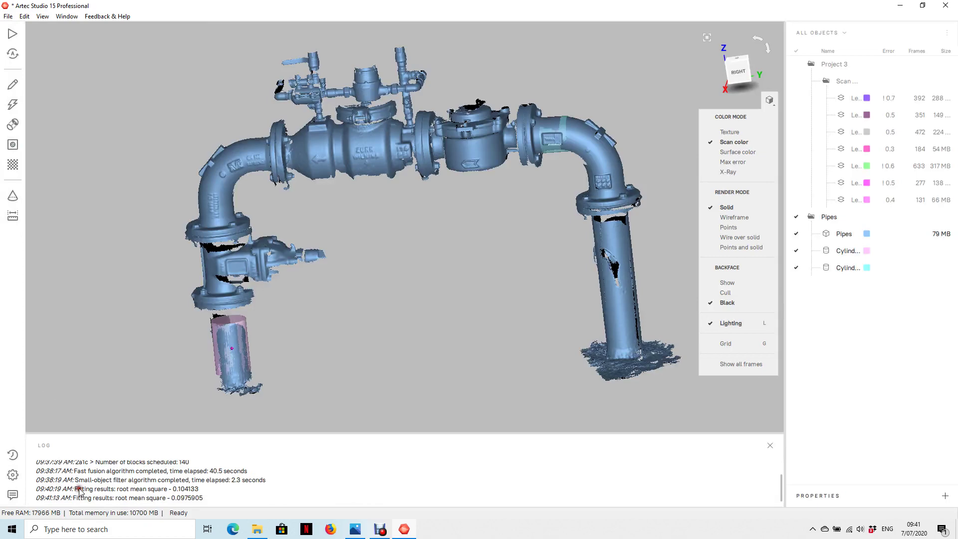
left_click(12, 84)
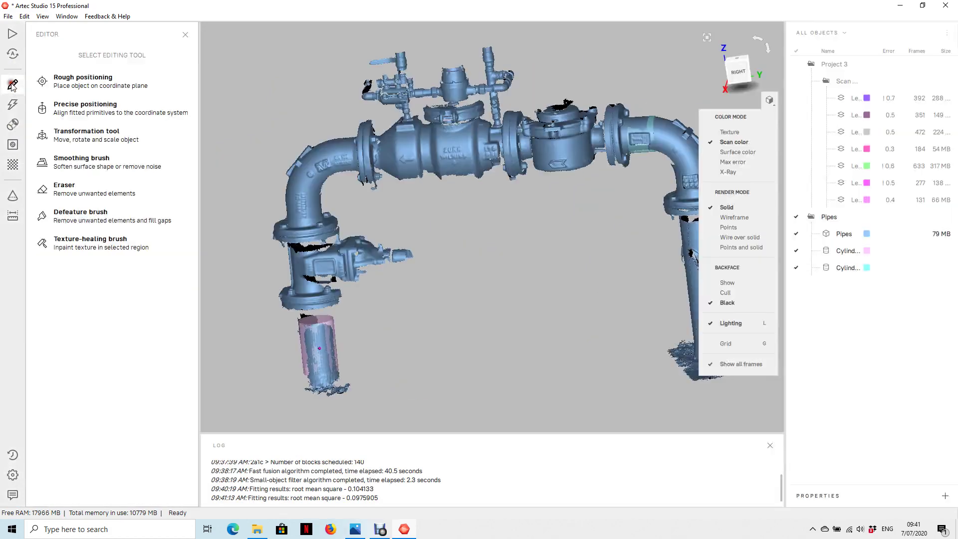
left_click(95, 108)
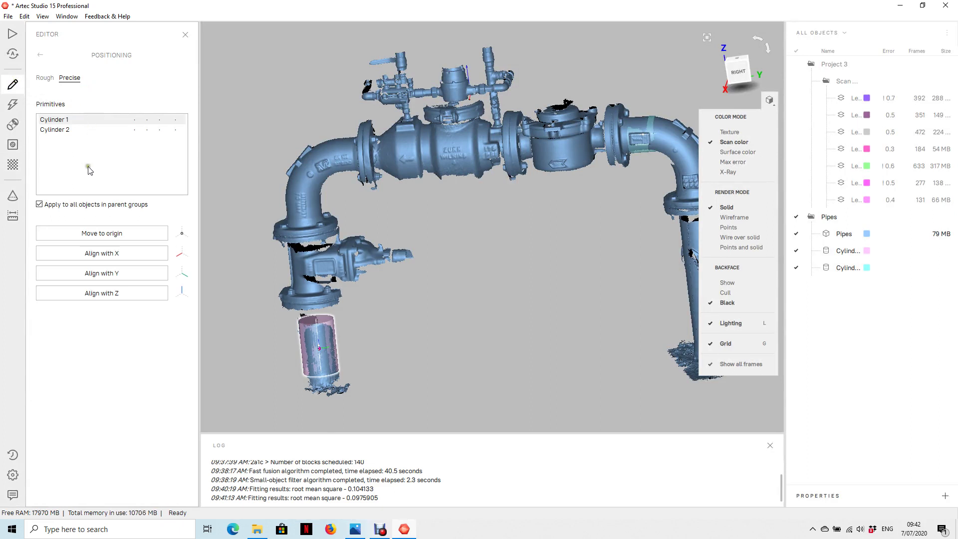
Align Cylinder 1 with the Z axis and widen the Name column.
right_click_drag(393, 262, 415, 227)
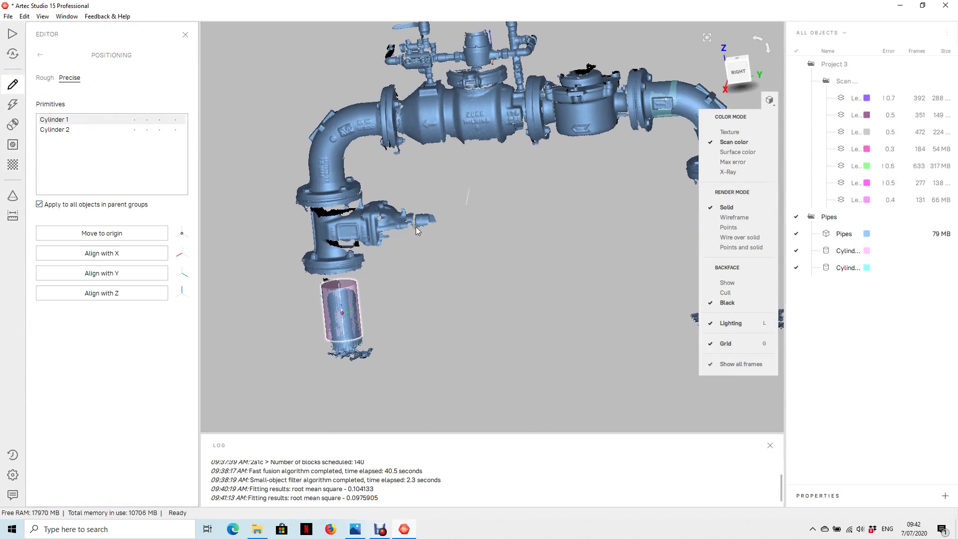
scroll(396, 265, "up", 1)
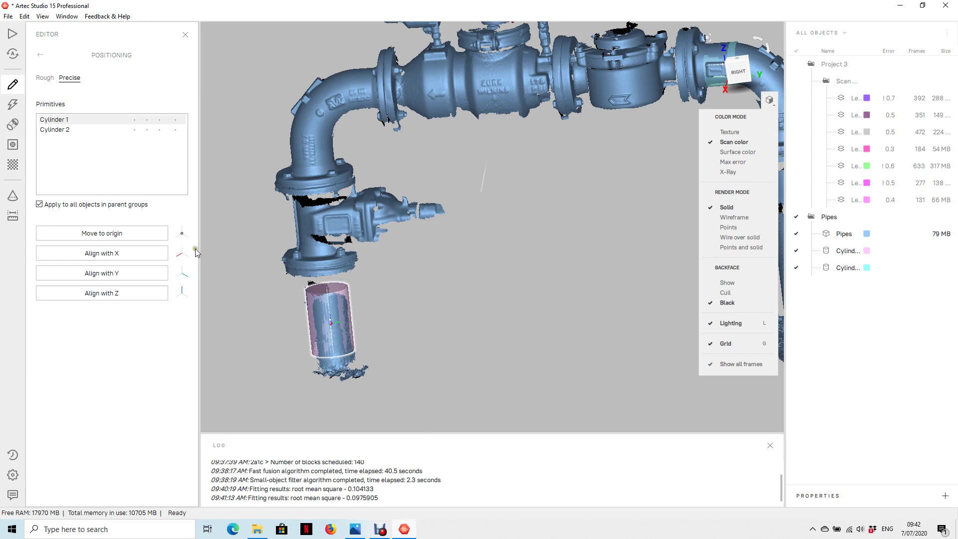
left_click_drag(352, 294, 424, 372)
left_click(147, 299)
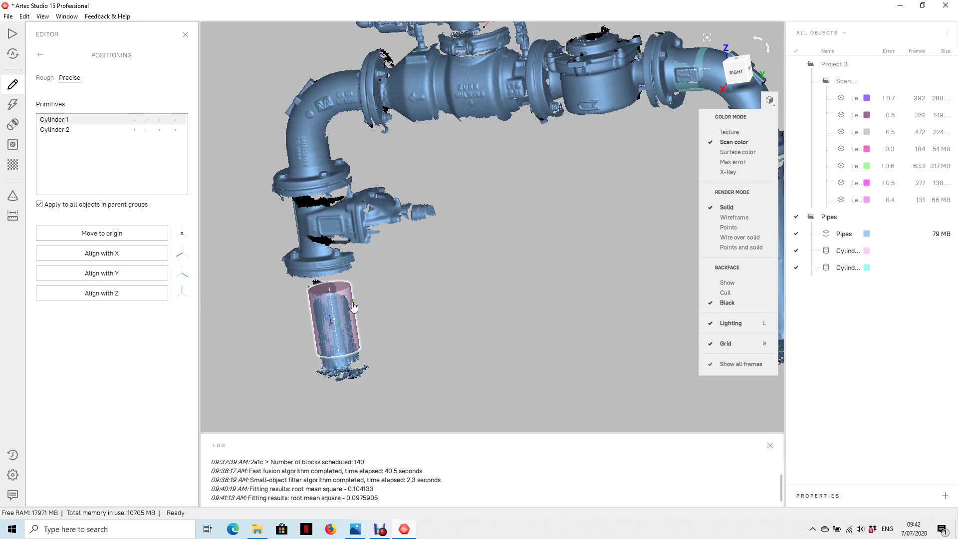
left_click_drag(864, 52, 889, 52)
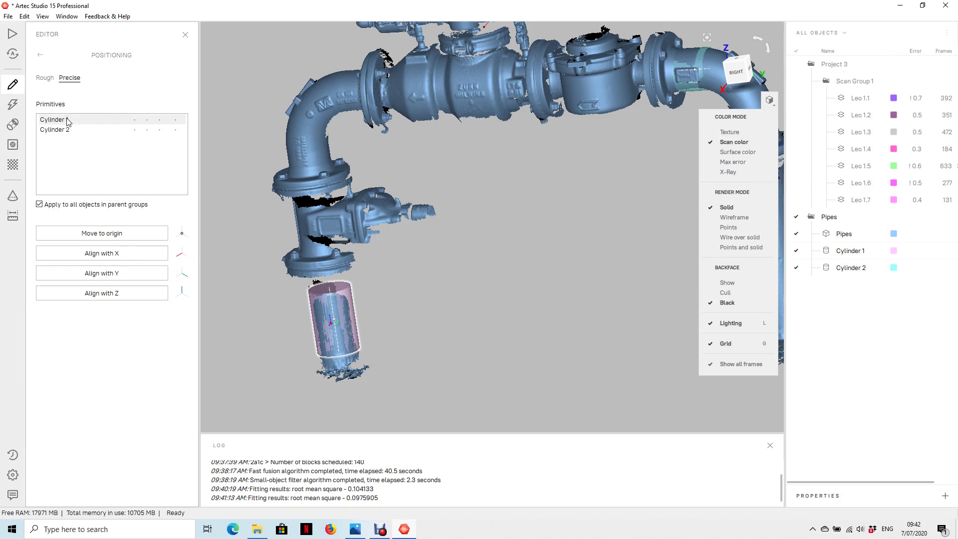
Align Cylinder 2 with the Y axis and close the positioning editor.
left_click(122, 294)
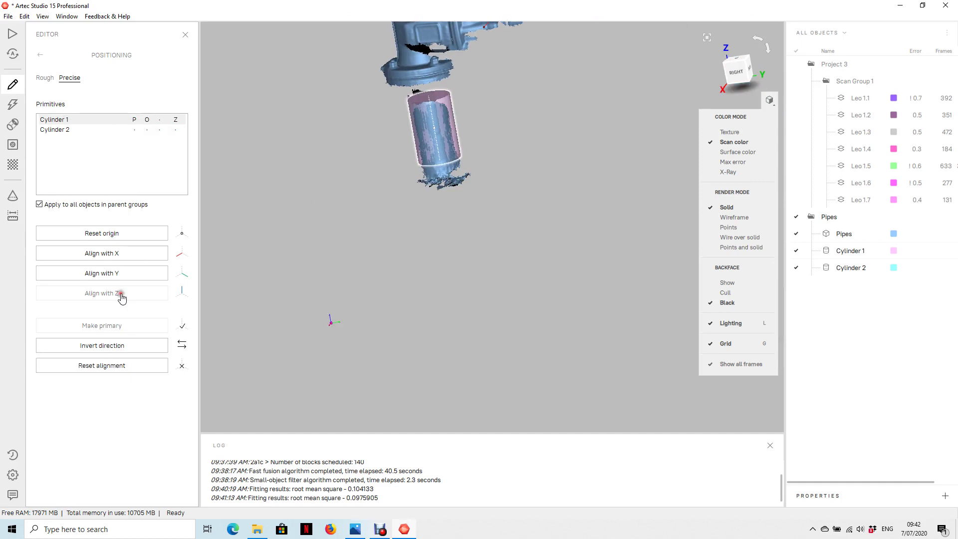
scroll(507, 171, "up", 5)
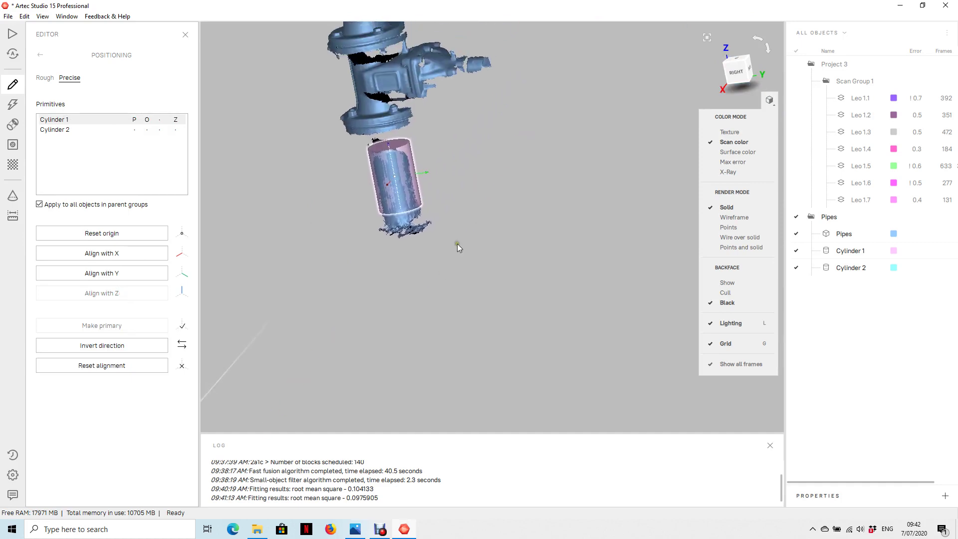
scroll(418, 241, "up", 6)
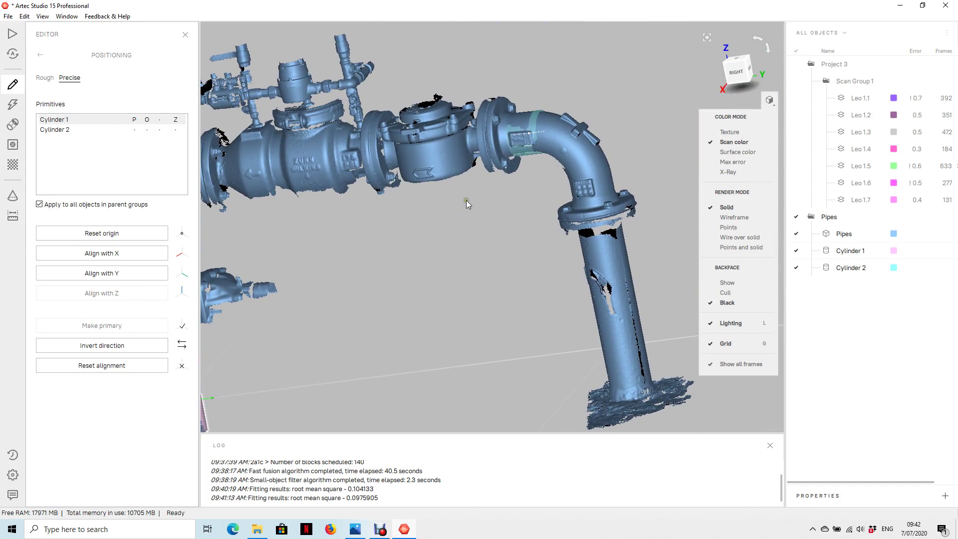
left_click(70, 131)
left_click(135, 275)
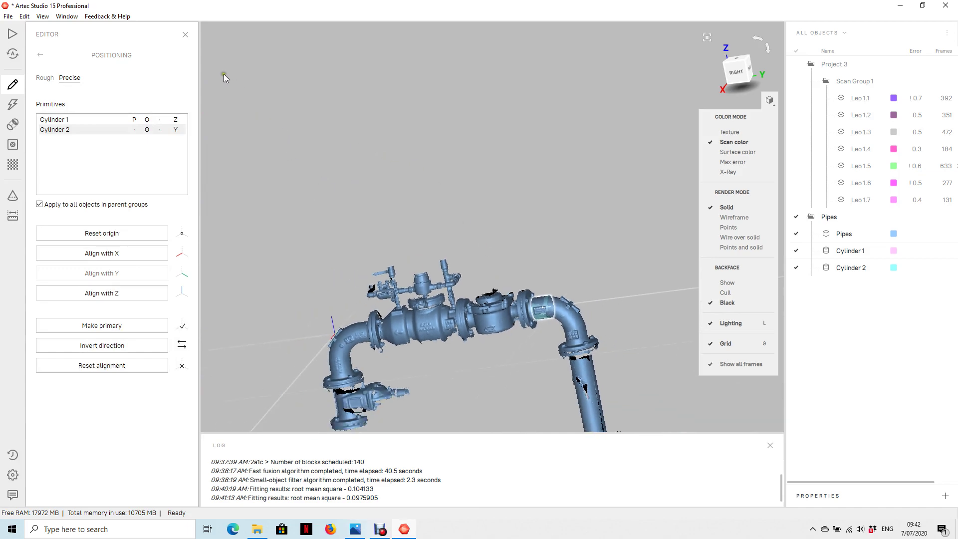
left_click(185, 35)
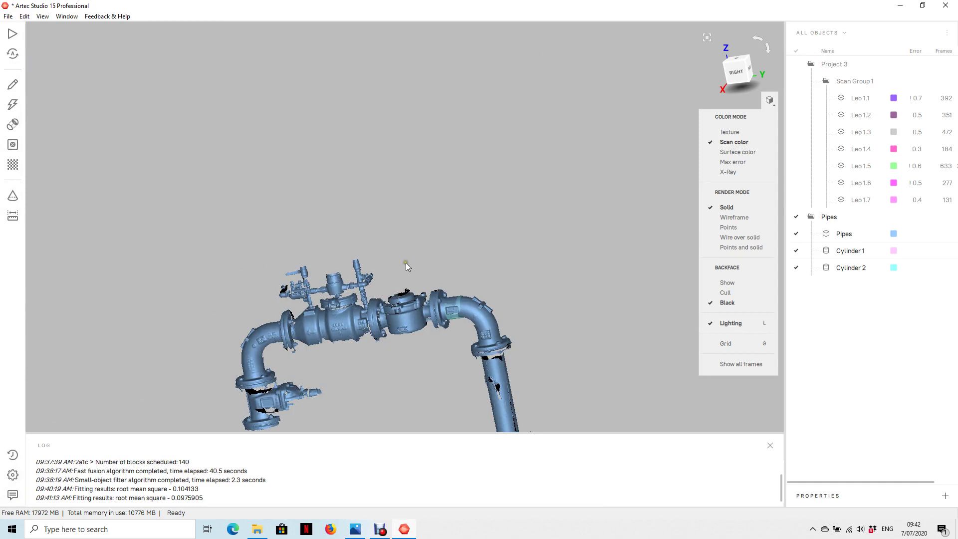
Check the squared pipe model from the right-side, front and top views.
right_click_drag(406, 263, 436, 158)
left_click(736, 71)
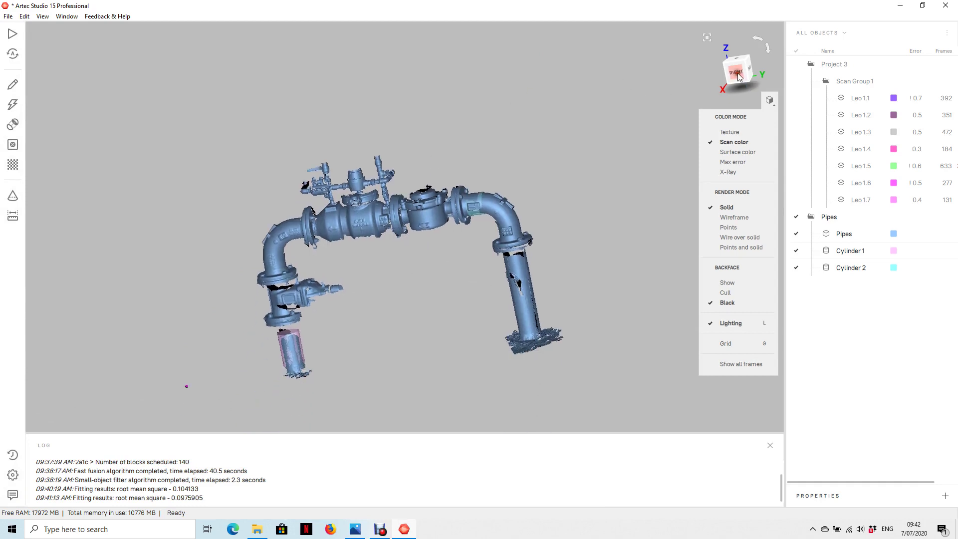
scroll(629, 133, "down", 1)
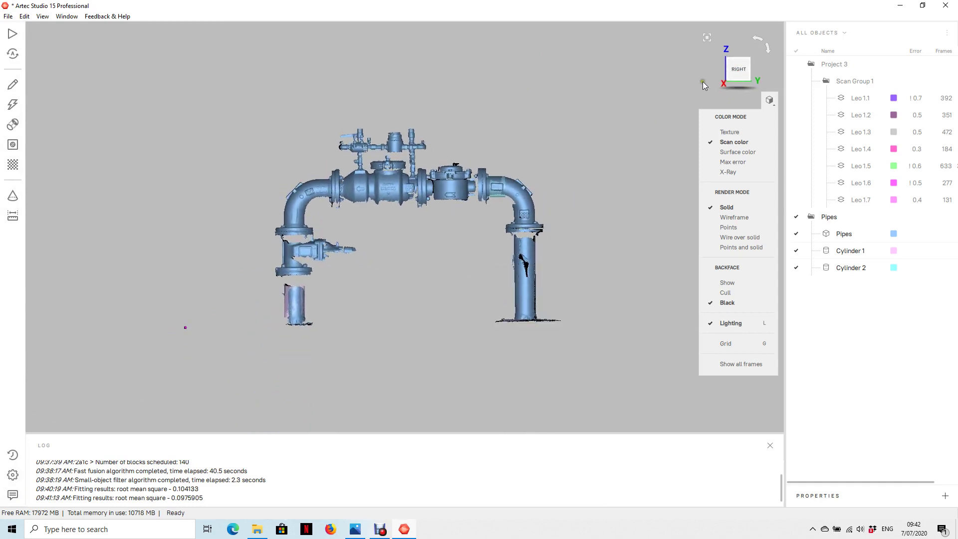
left_click_drag(550, 139, 633, 154)
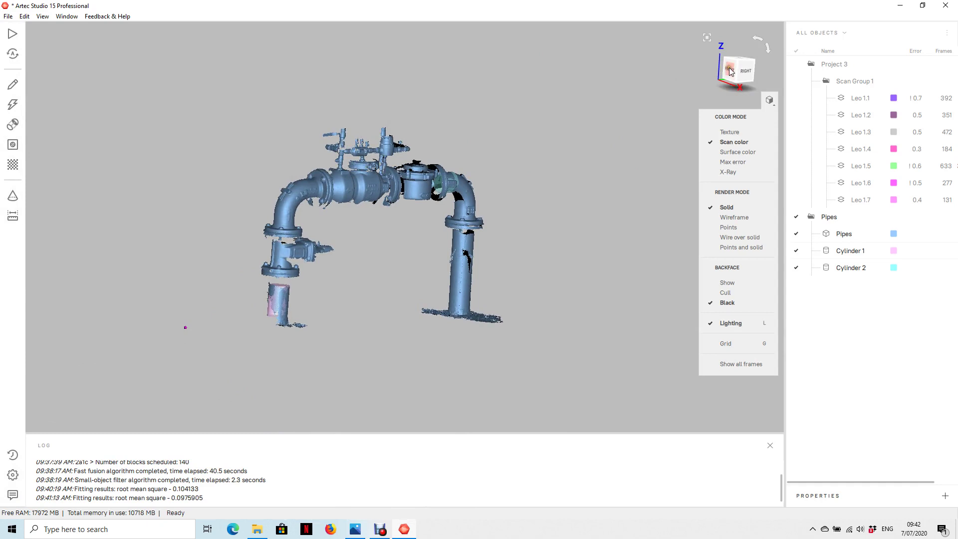
left_click_drag(654, 85, 522, 136)
mouse_move(596, 98)
left_mouse_down()
mouse_move(556, 128)
mouse_move(583, 188)
left_mouse_up()
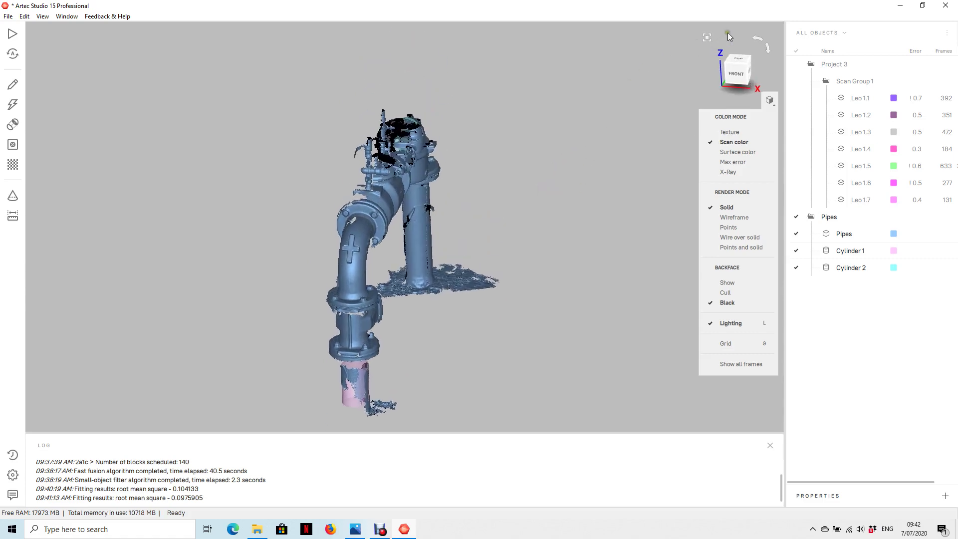
left_click(740, 62)
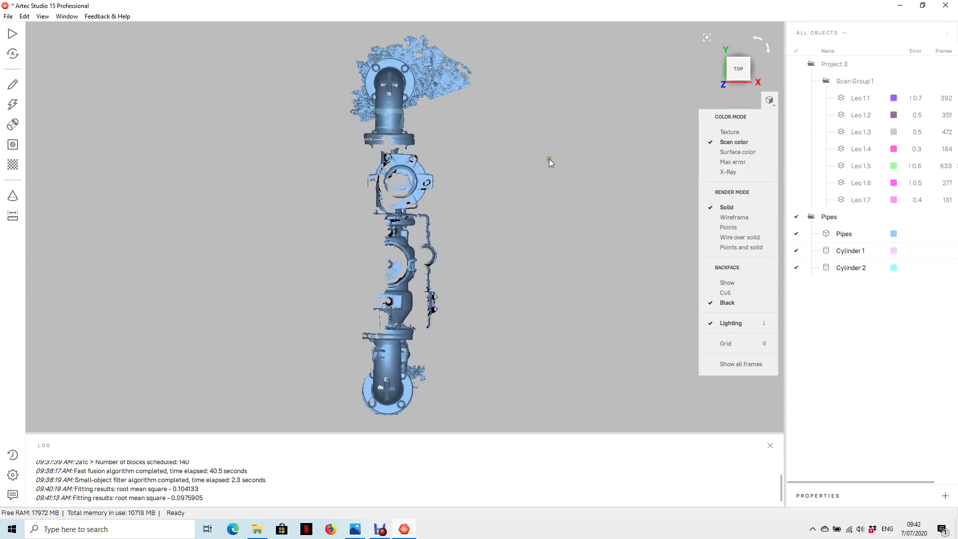
Orbit and pan to inspect the upright pipe assembly from a tilted front angle.
scroll(442, 281, "up", 3)
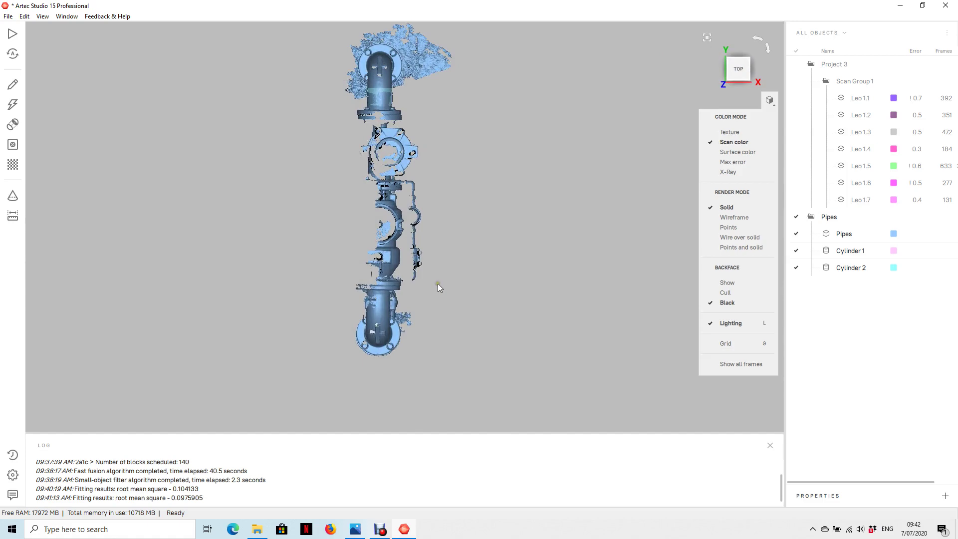
mouse_move(424, 334)
left_mouse_down()
mouse_move(477, 333)
mouse_move(336, 348)
mouse_move(552, 314)
mouse_move(495, 326)
mouse_move(550, 273)
mouse_move(352, 143)
left_mouse_up()
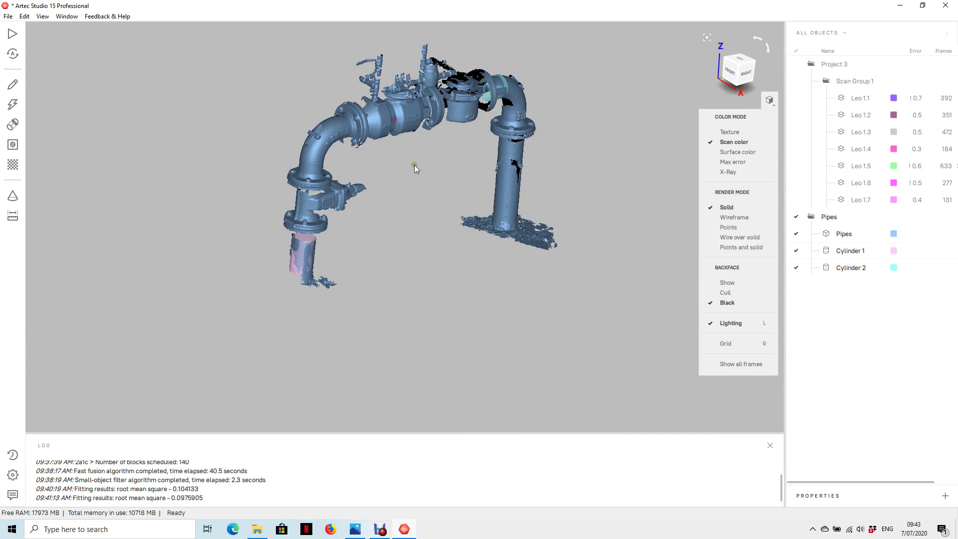
right_click_drag(415, 164, 399, 271)
scroll(404, 263, "up", 3)
left_click_drag(405, 259, 406, 271)
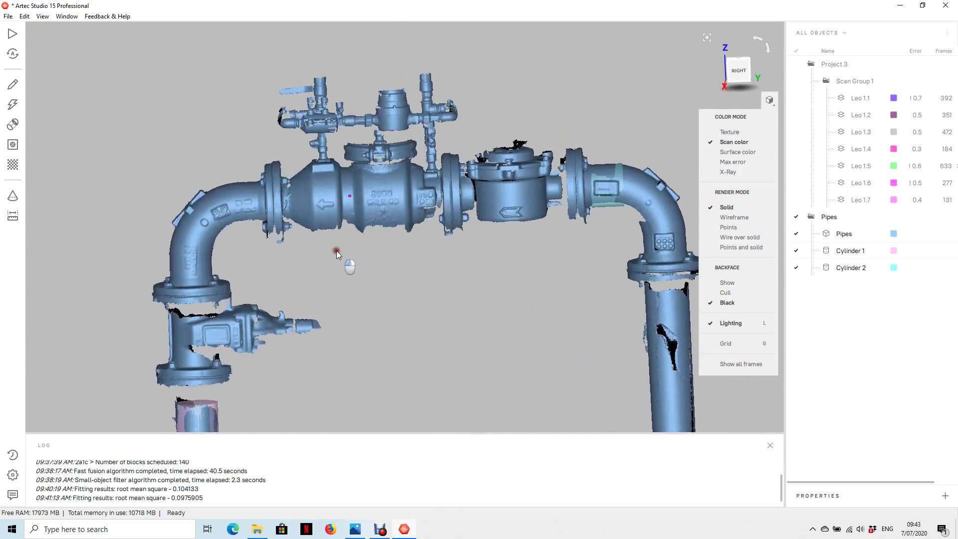
scroll(370, 241, "down", 4)
right_click_drag(390, 292, 367, 207)
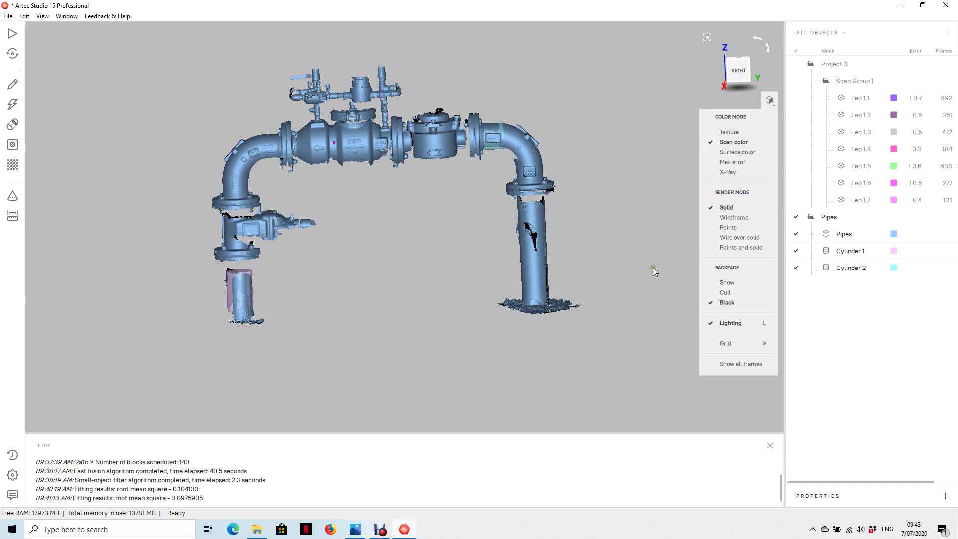
Hide the Pipes mesh and select both Cylinder 1 and Cylinder 2.
left_click(853, 253)
left_click(796, 233)
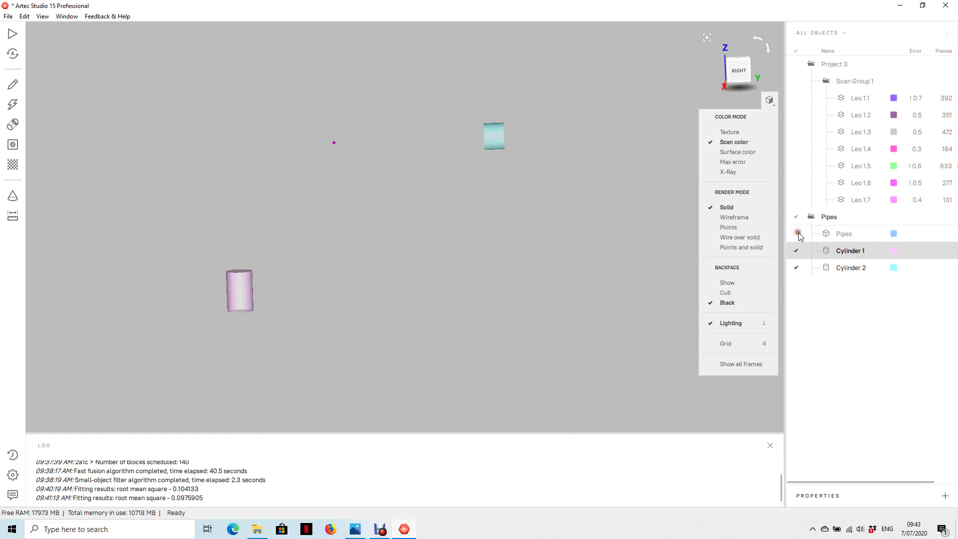
left_click(849, 269, "ctrl")
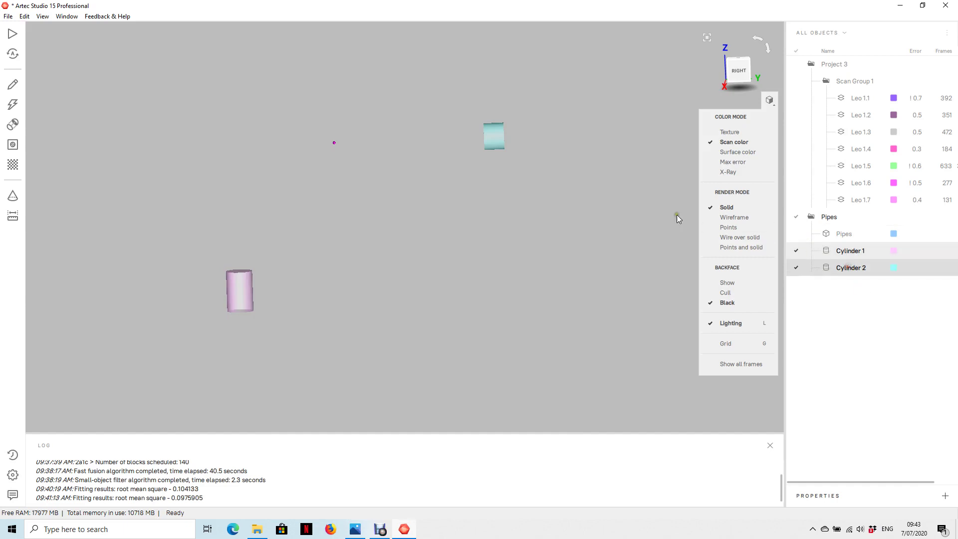
Start a CAD objects export without merging, review the formats, then cancel.
left_click(8, 16)
left_click(69, 113)
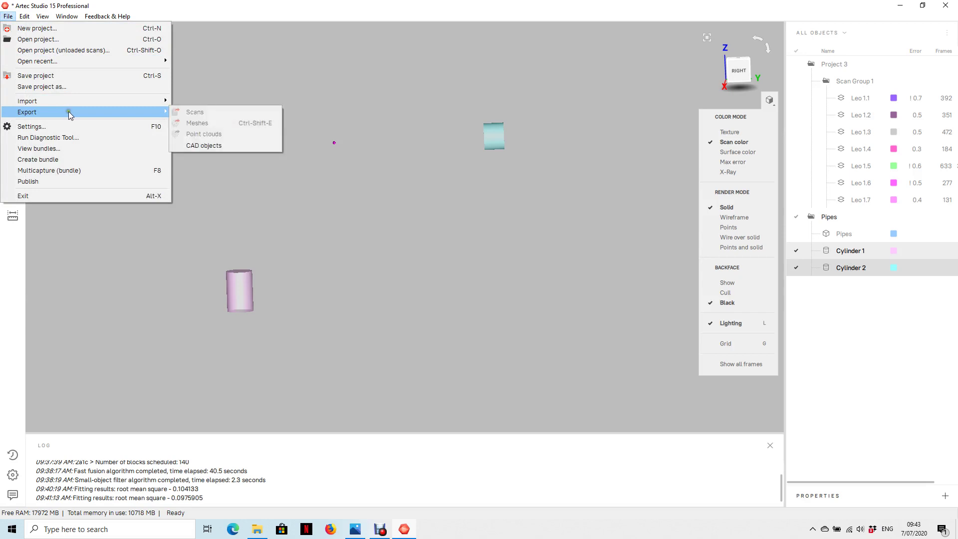
left_click(223, 146)
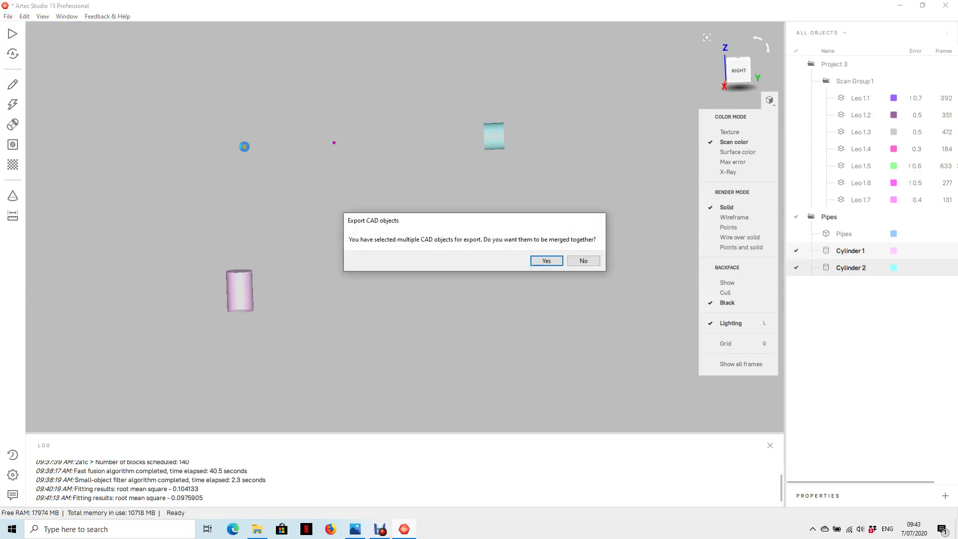
left_click(580, 264)
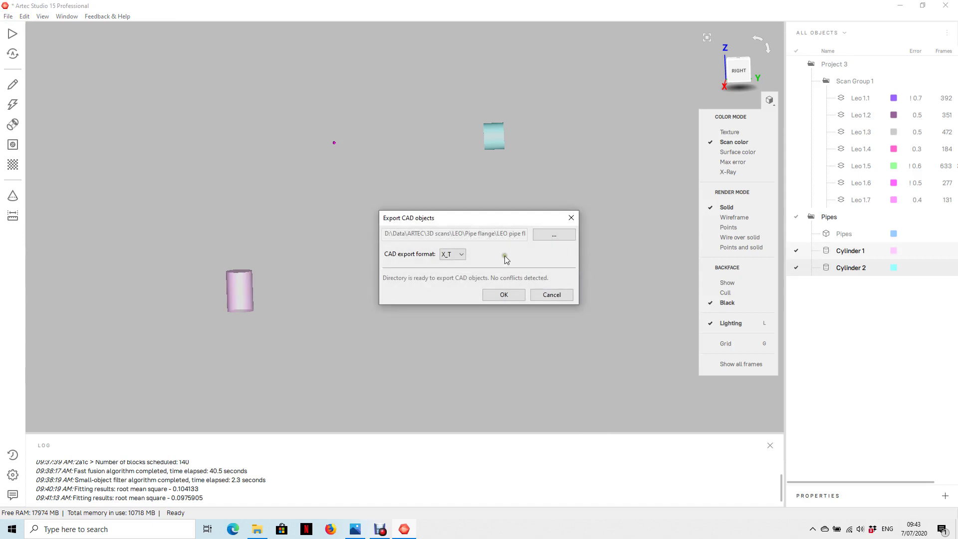
left_click(464, 253)
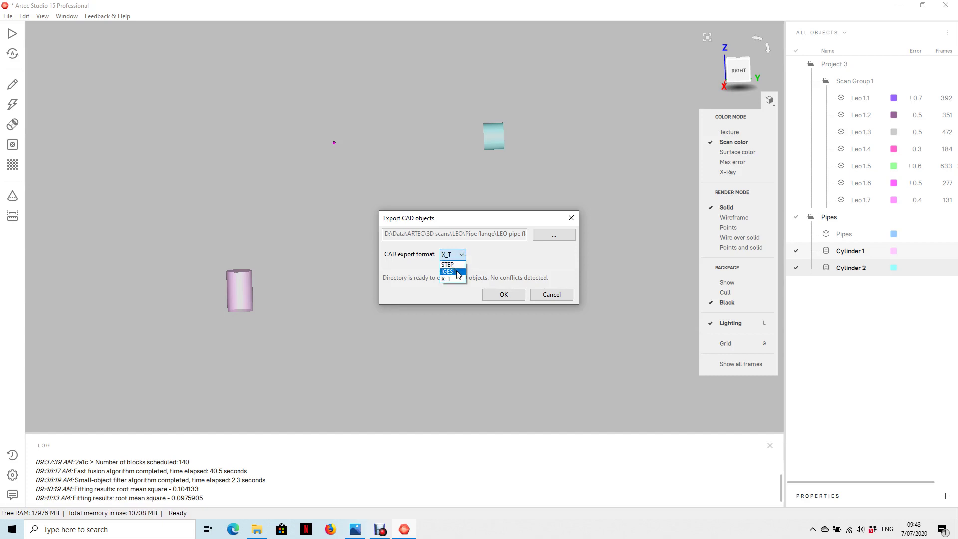
left_click(561, 296)
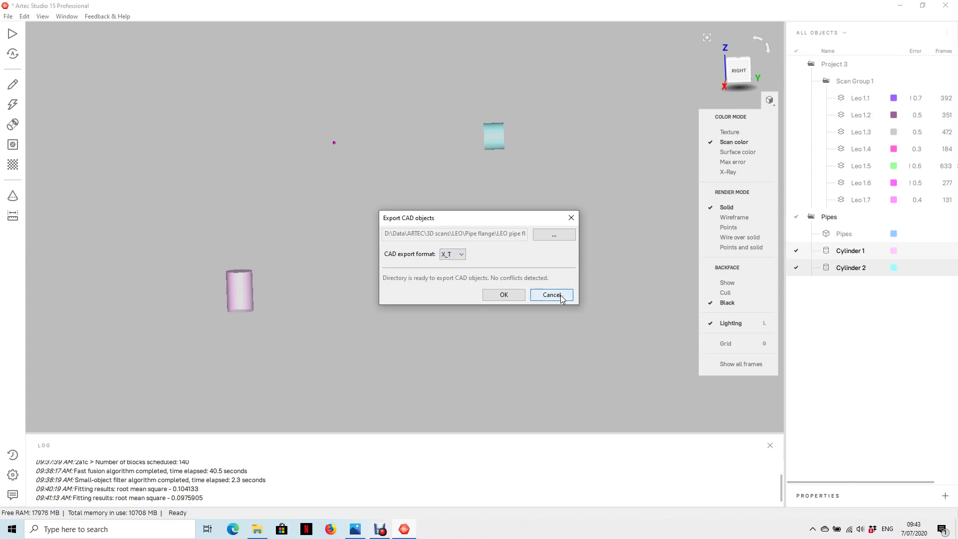
left_click(560, 295)
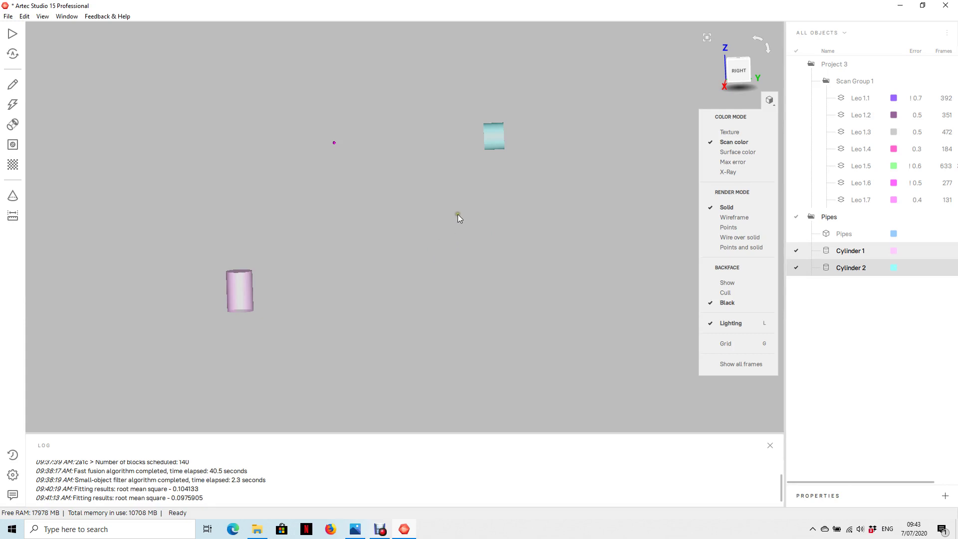
left_click(8, 16)
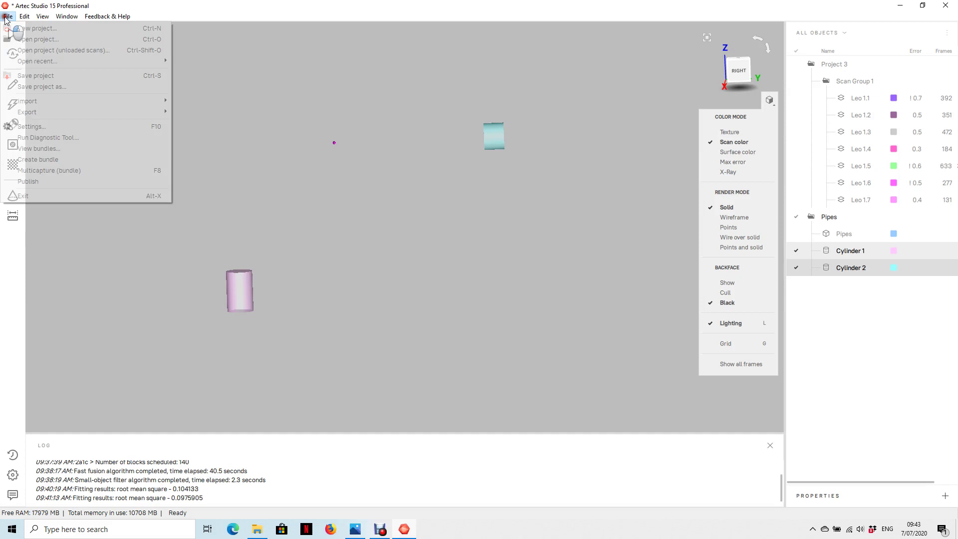
mouse_move(62, 101)
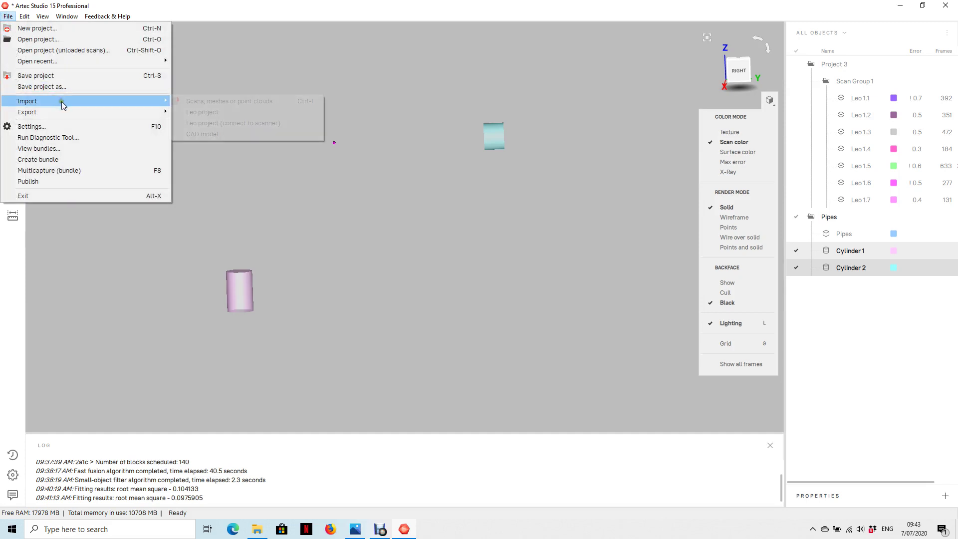
left_click(227, 130)
left_click(555, 353)
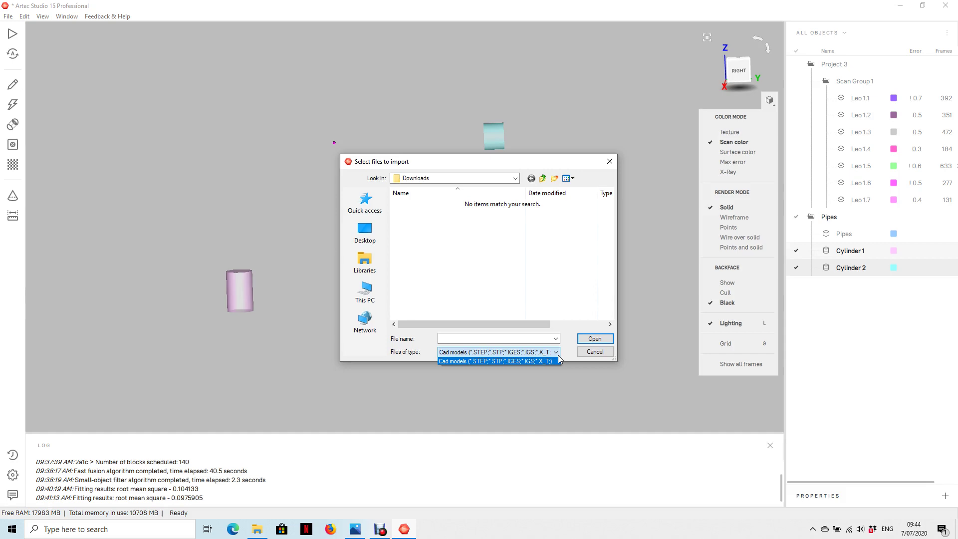
left_click(596, 352)
left_click(596, 352)
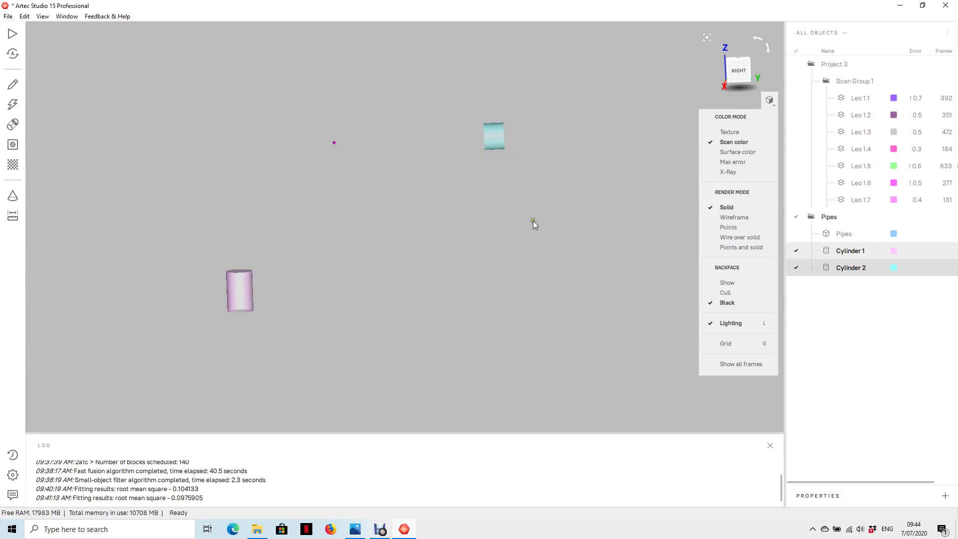
left_click(856, 334)
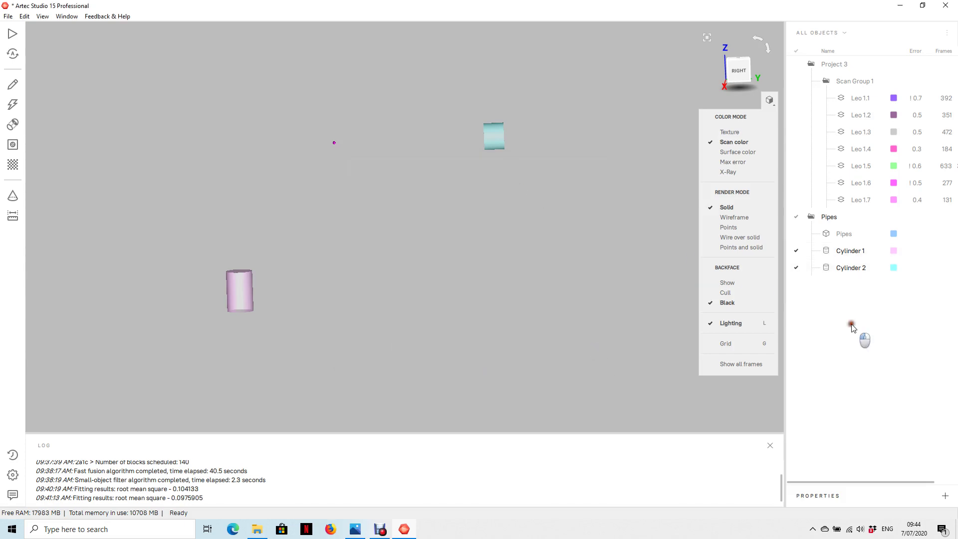
Show the fused Pipes mesh again.
left_click(796, 233)
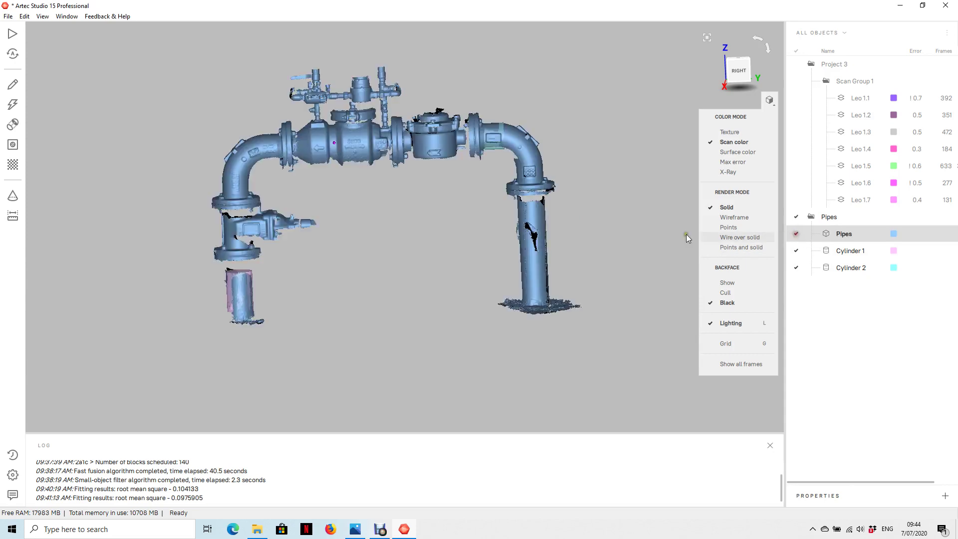
left_click_drag(368, 252, 445, 267)
scroll(393, 257, "up", 3)
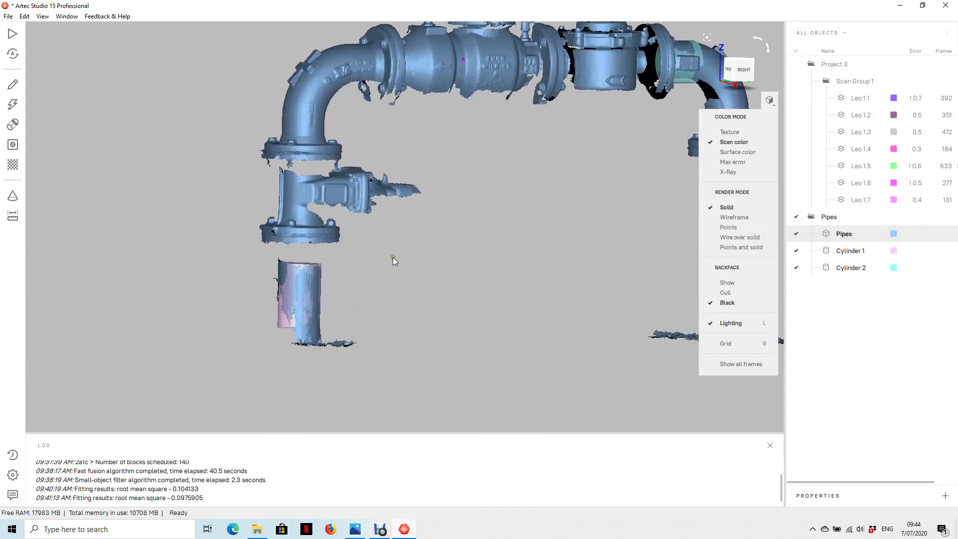
scroll(394, 257, "up", 3)
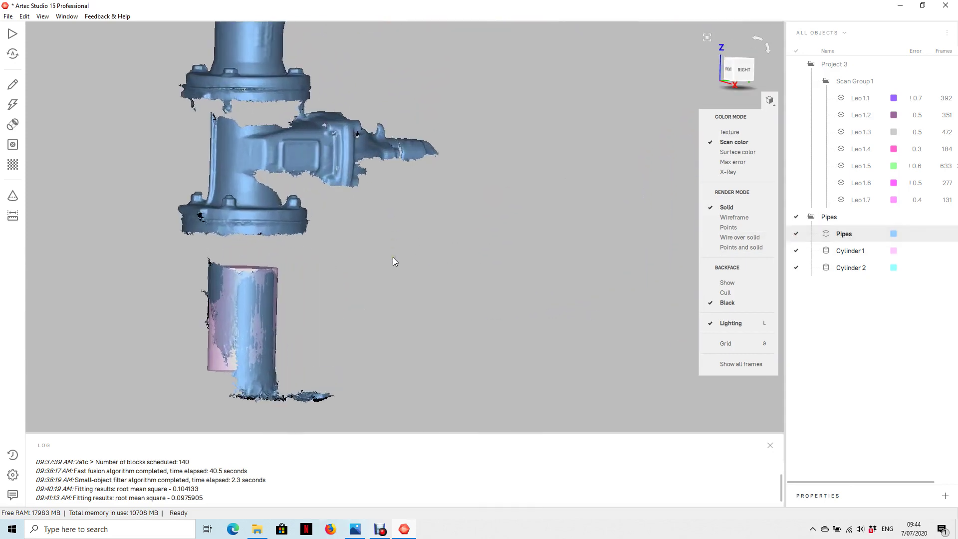
Calculate a Pipes-to-Cylinder 1 distance map with a 1 mm search distance.
left_click(11, 214)
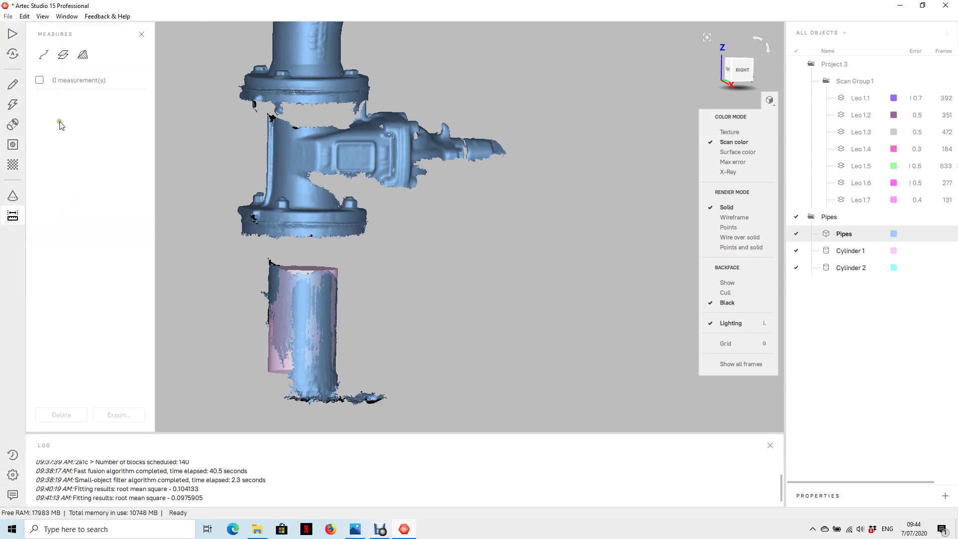
left_click(82, 53)
right_click_drag(417, 271, 498, 258)
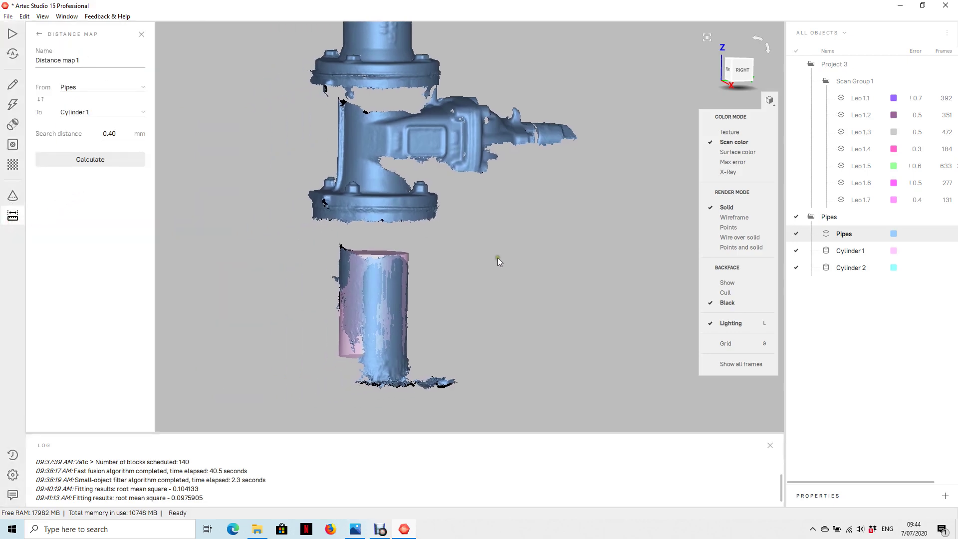
left_click_drag(498, 258, 394, 274)
scroll(517, 280, "up", 2)
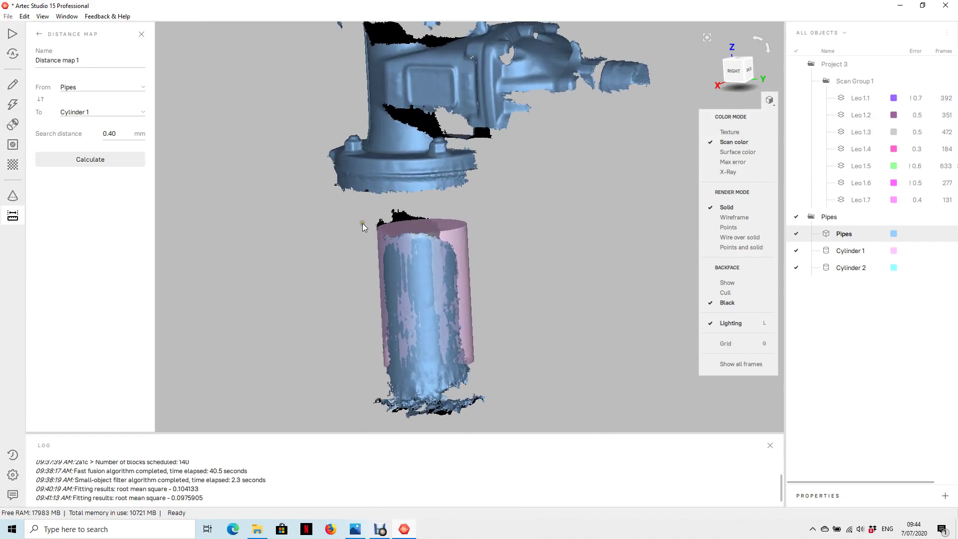
left_click_drag(139, 133, 82, 142)
type("1")
left_click(124, 158)
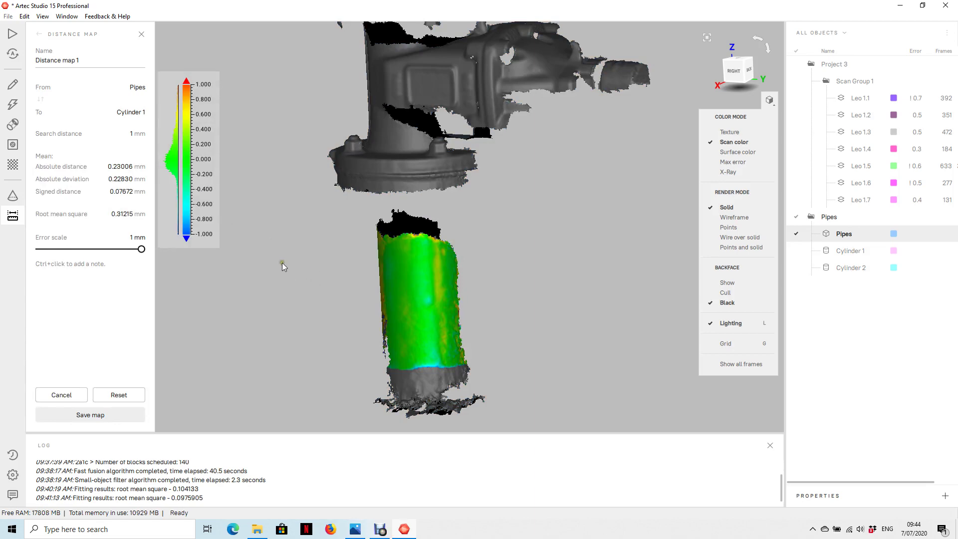
Orbit around the coloured lower pipe section to inspect the deviations.
left_click_drag(283, 267, 301, 279)
mouse_move(475, 319)
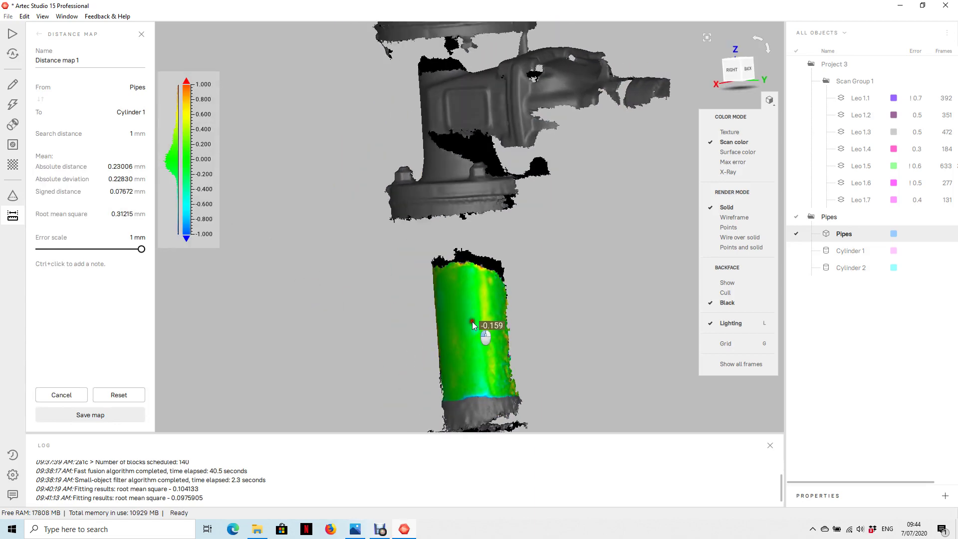
left_click_drag(473, 322, 553, 352)
mouse_move(445, 294)
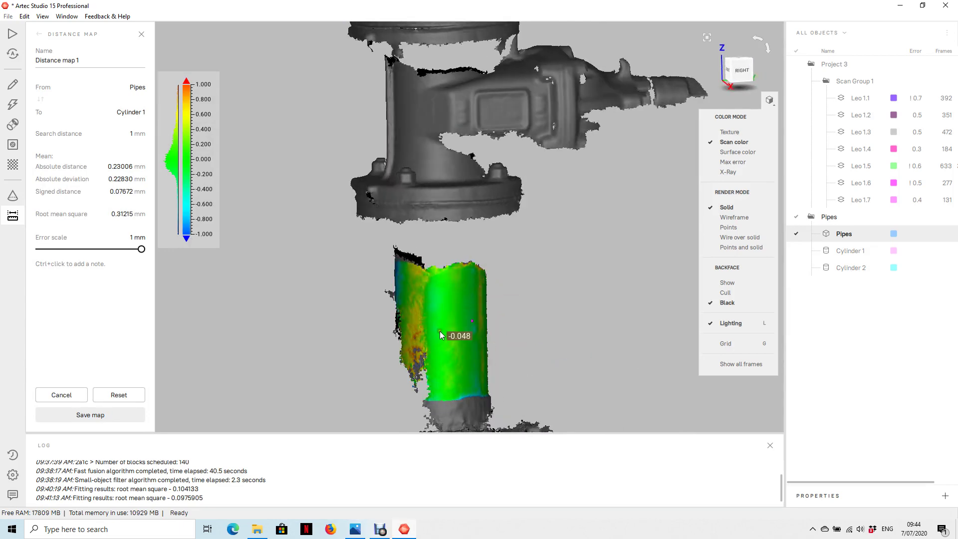
mouse_move(446, 382)
left_click_drag(518, 346, 498, 359)
scroll(499, 357, "up", 5)
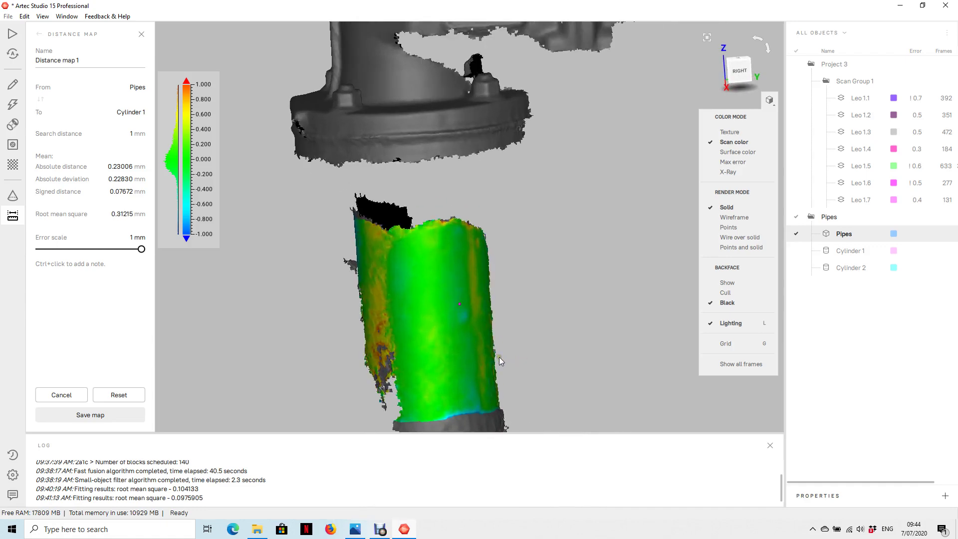
right_click_drag(499, 355, 617, 257)
left_click_drag(617, 257, 488, 277)
scroll(350, 264, "up", 3)
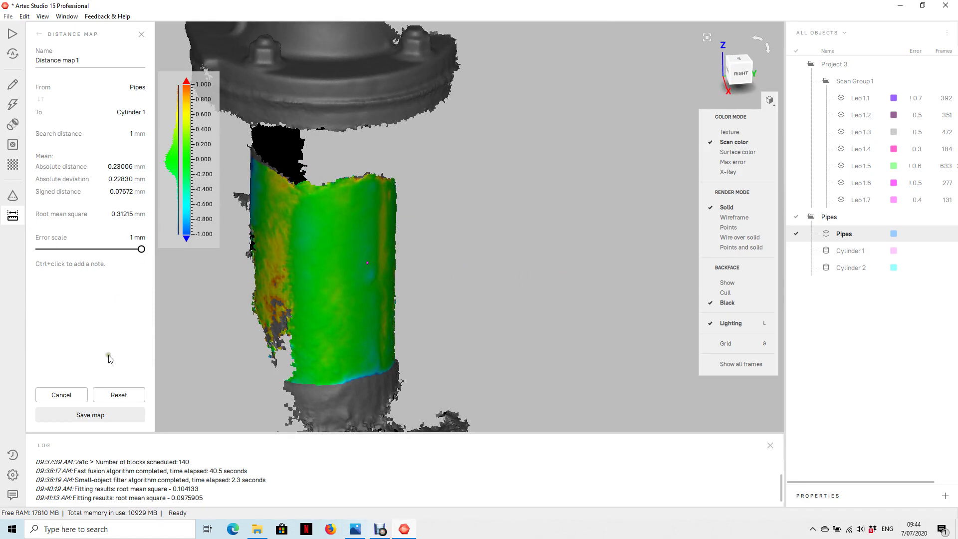
Discard the distance map and start a straight-line distance measurement.
left_click(141, 34)
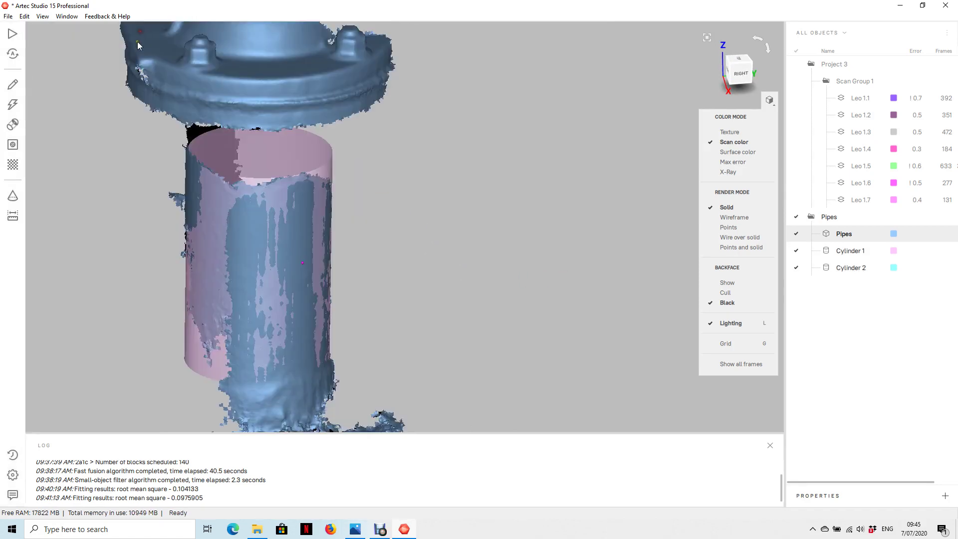
left_click(13, 218)
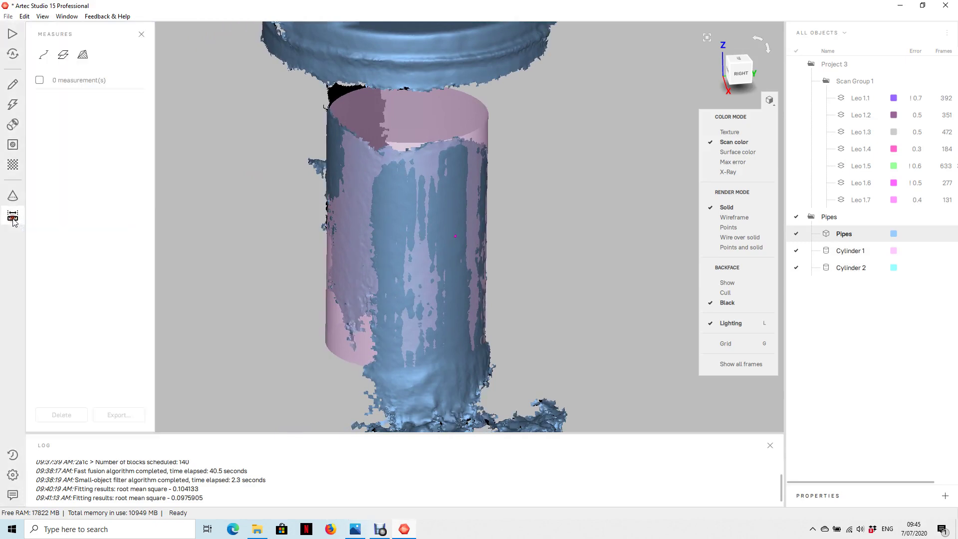
left_click(44, 55)
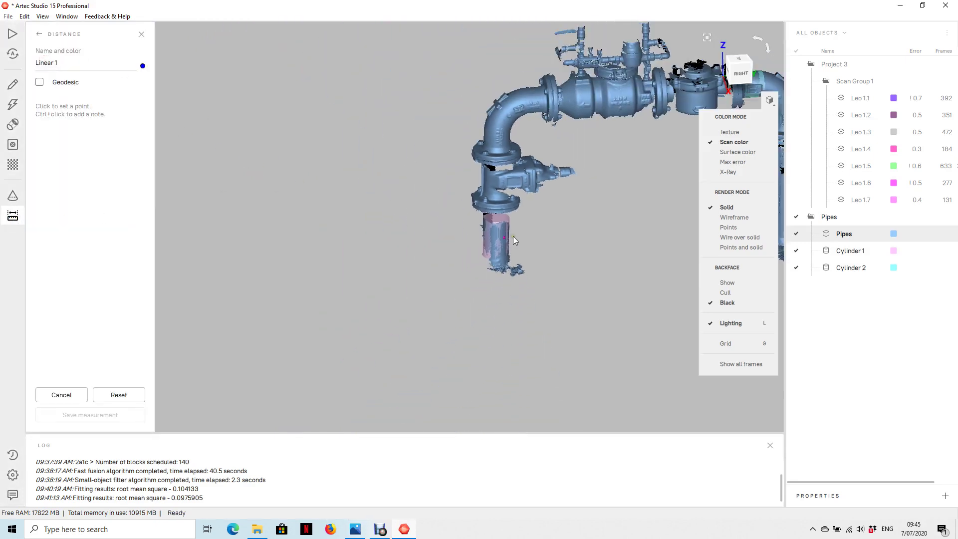
left_click_drag(352, 269, 383, 203)
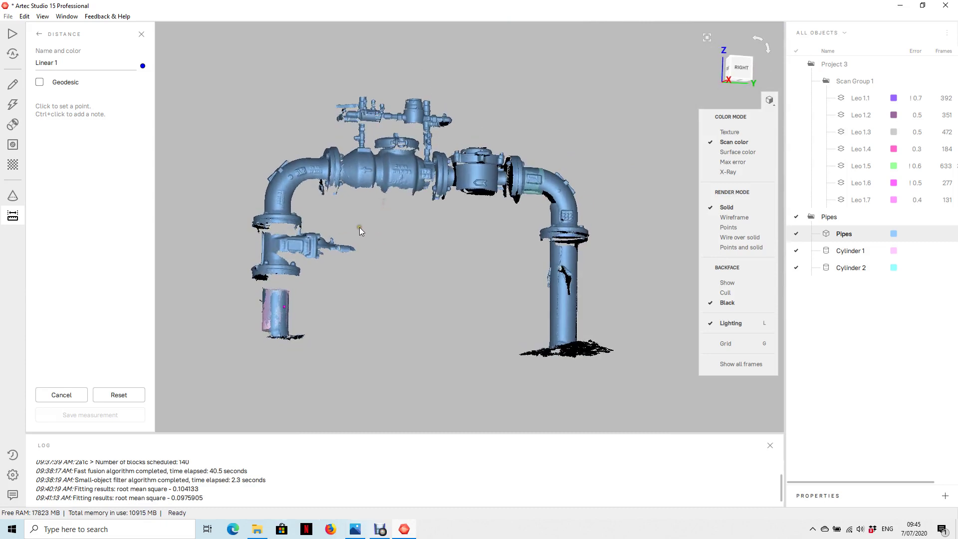
Measure 1338.60 mm between the left and right elbows, then close the panel.
left_click(277, 205)
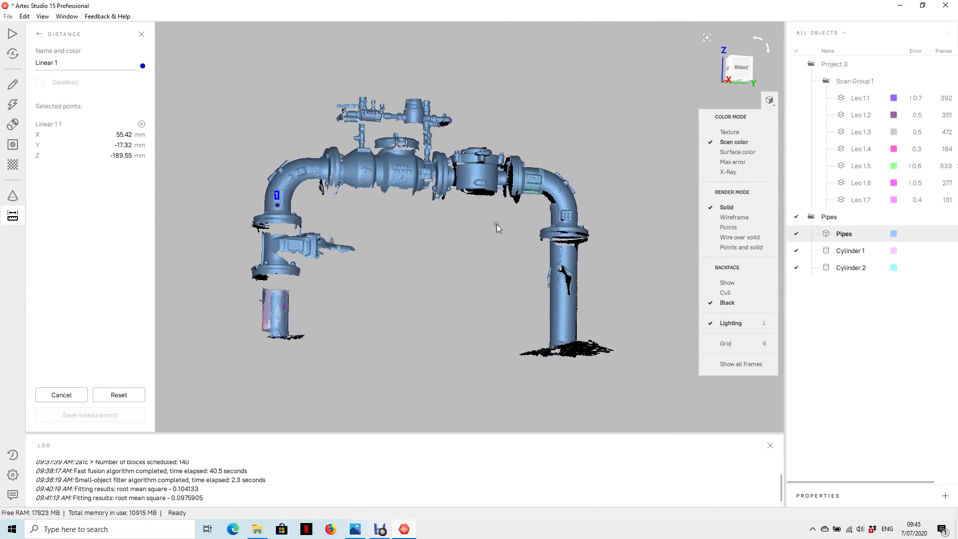
left_click(564, 219)
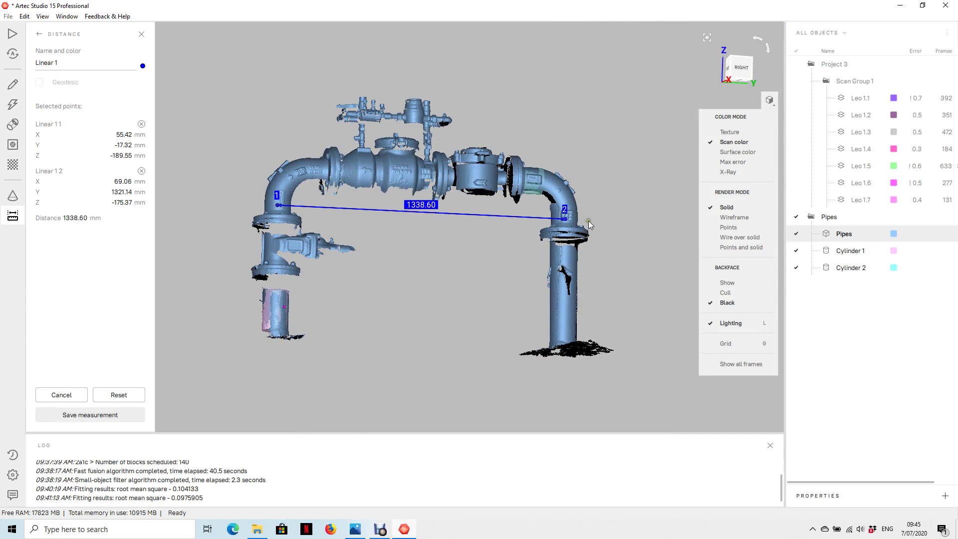
left_click_drag(472, 229, 467, 277)
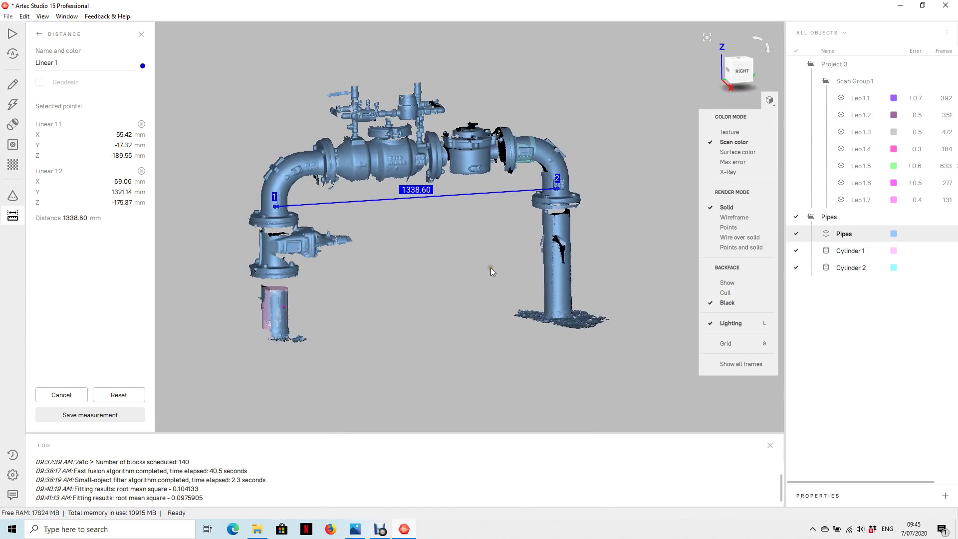
left_click(140, 34)
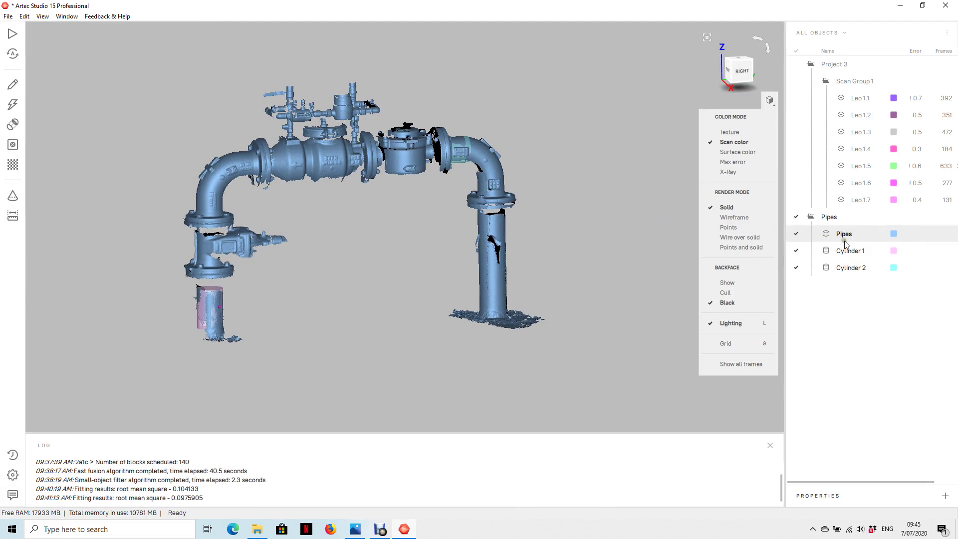
Dismiss the select-a-scan warning and hide Cylinder 1 and Cylinder 2.
left_click(7, 17)
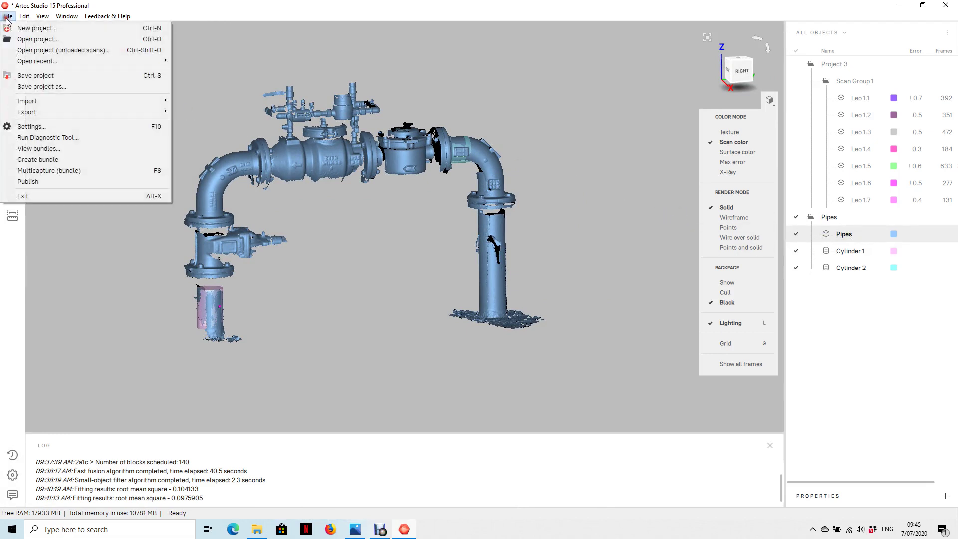
mouse_move(109, 112)
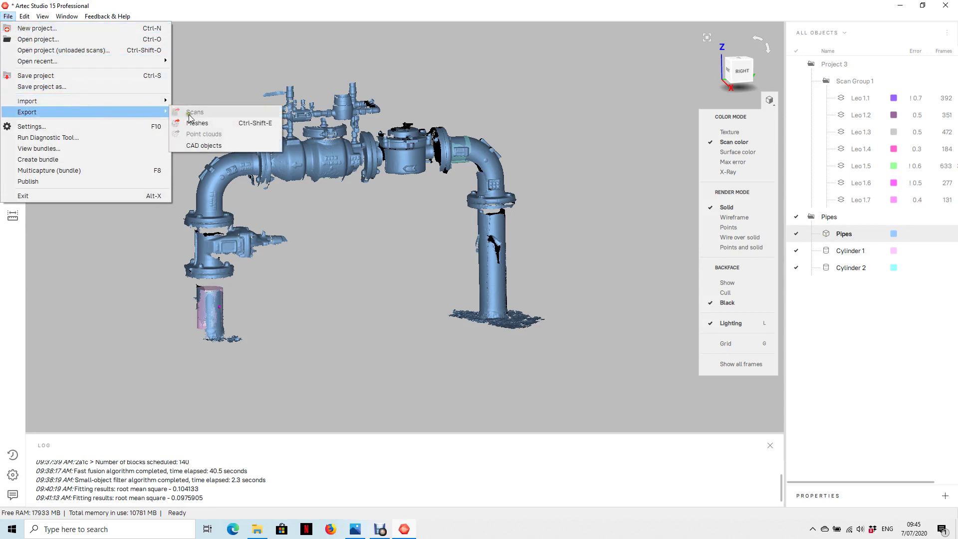
left_click(196, 123)
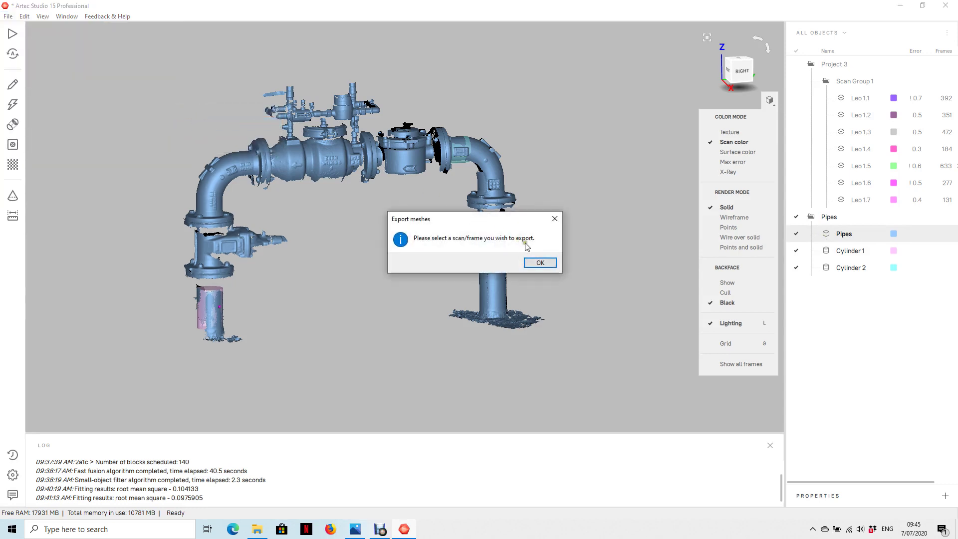
left_click(542, 262)
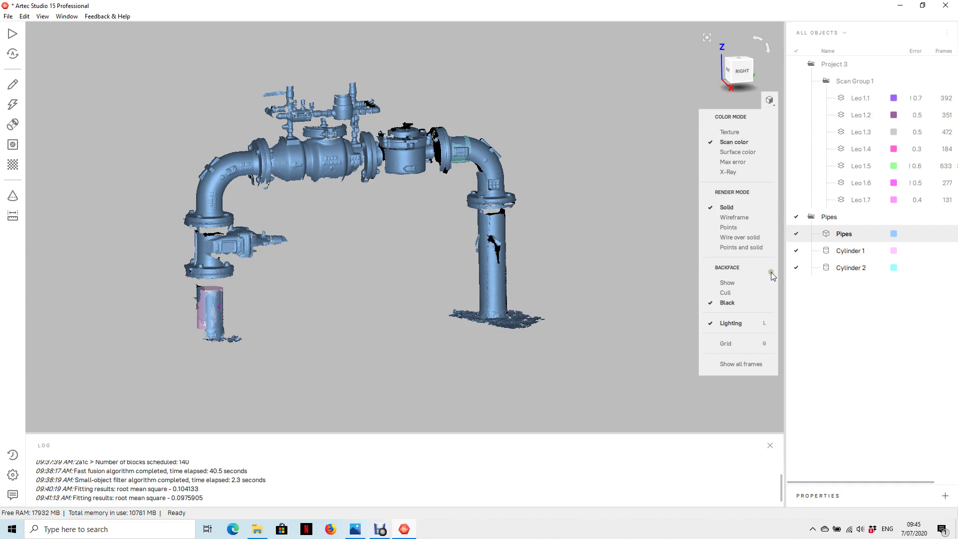
left_click(797, 251)
left_click(797, 267)
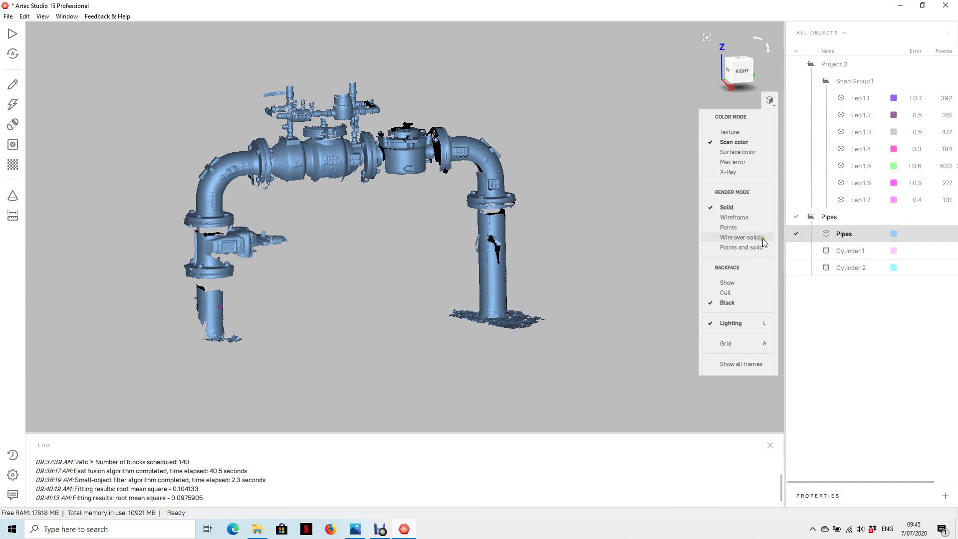
Start a mesh export of Pipes, review the STL, OBJ, PLY and E57 formats, then cancel.
left_click(8, 16)
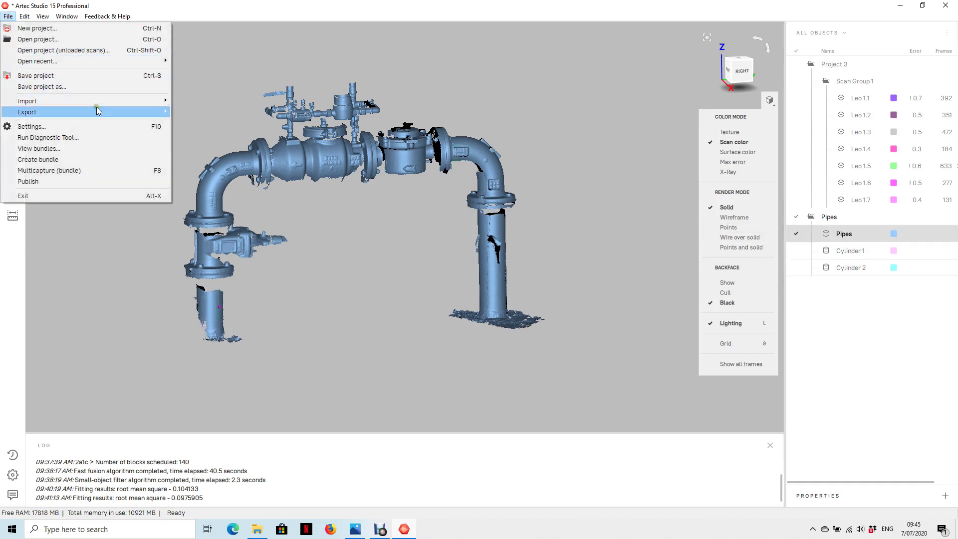
mouse_move(145, 112)
left_click(192, 121)
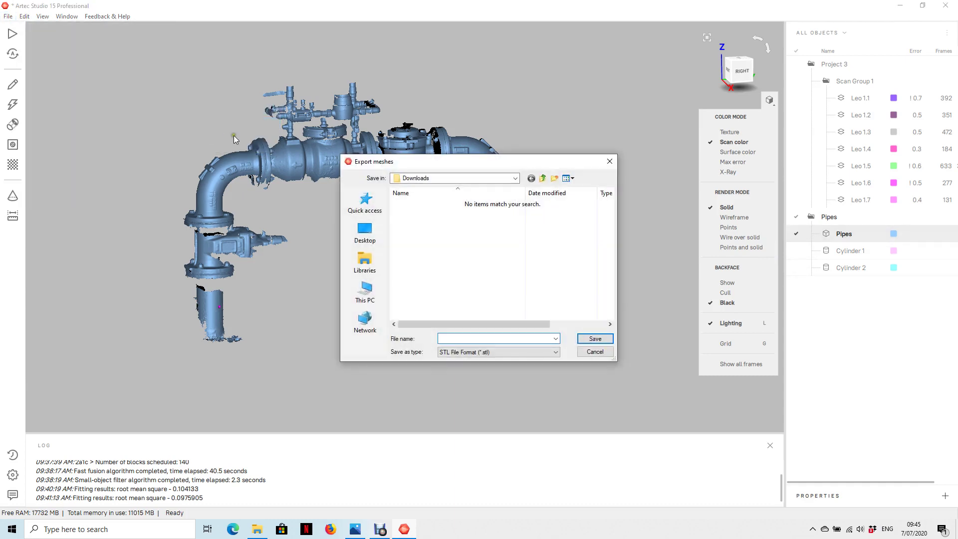
left_click(555, 352)
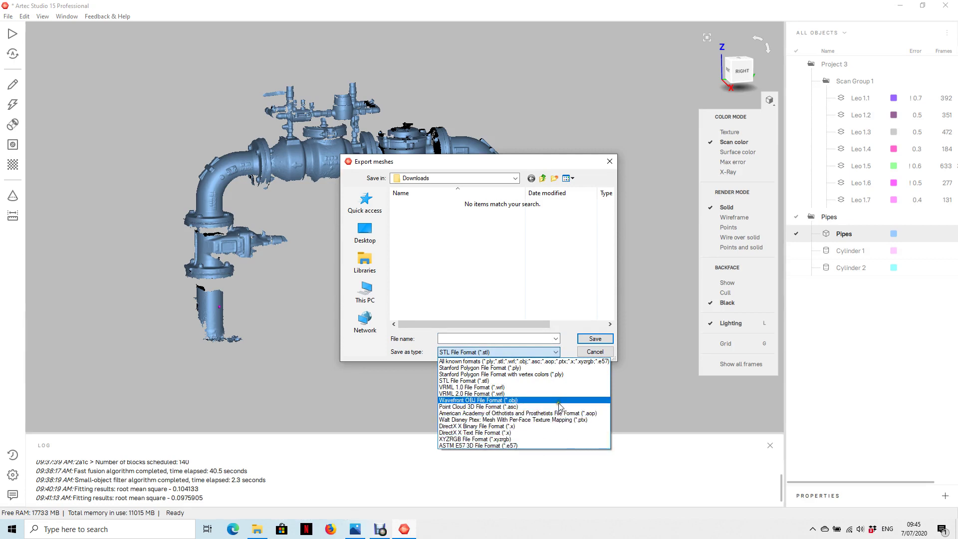
left_click(648, 396)
left_click(602, 352)
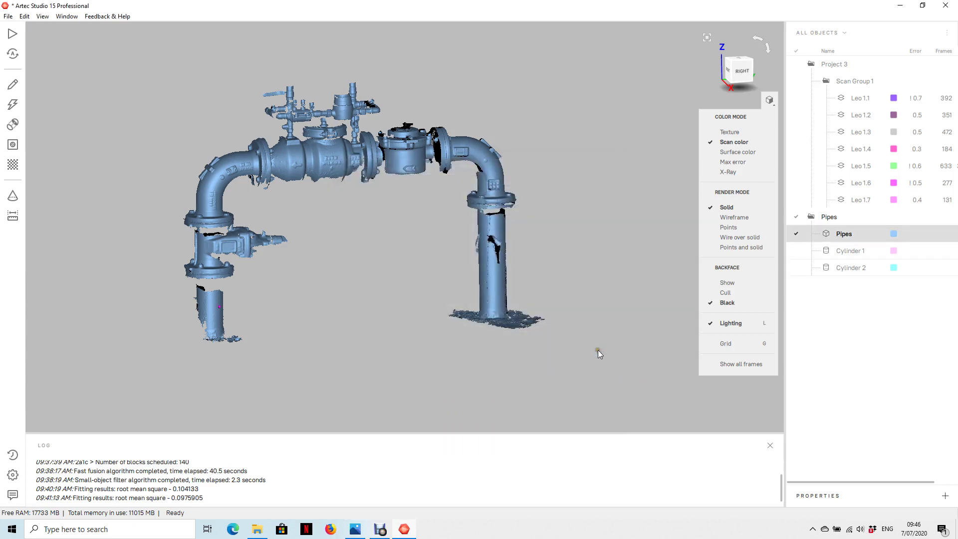